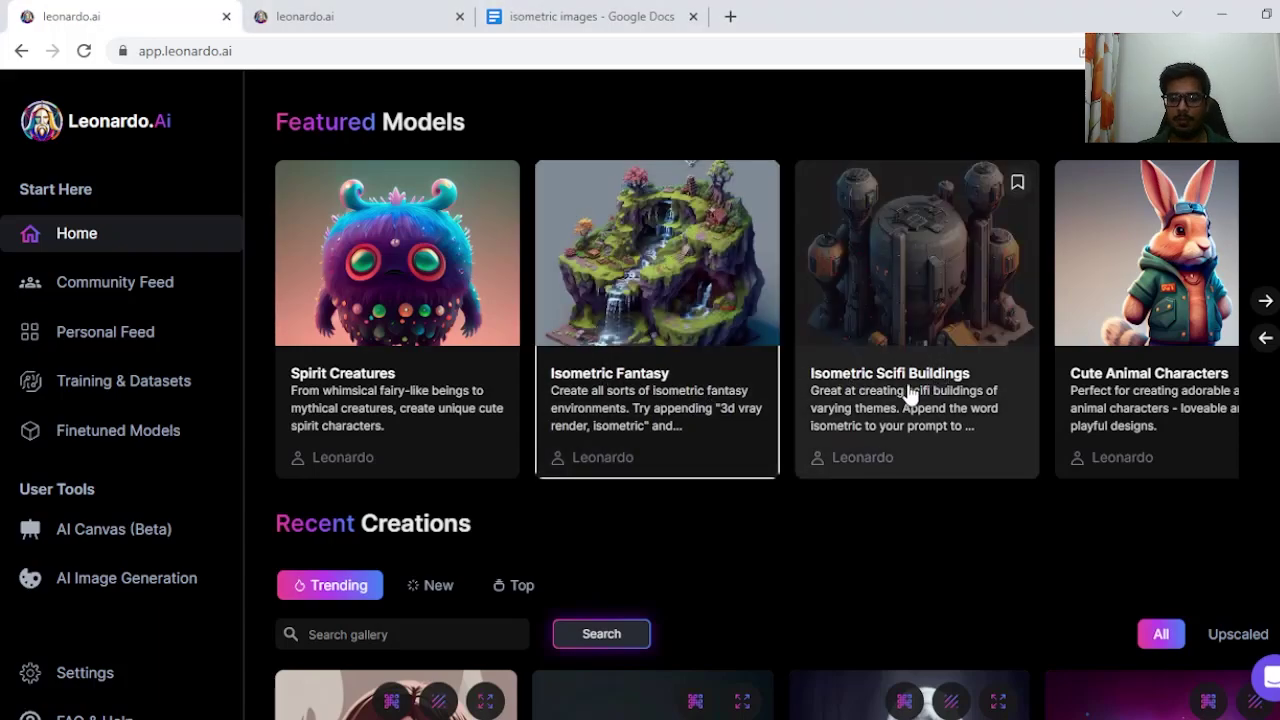
- Open the Isometric Fantasy card to read its description, SD v1.5 base and 768 × 768 resolution
{"action": "left_click", "coordinate": [720, 372]}
{"action": "scroll", "coordinate": [784, 316], "scroll_direction": "down", "scroll_amount": 3}
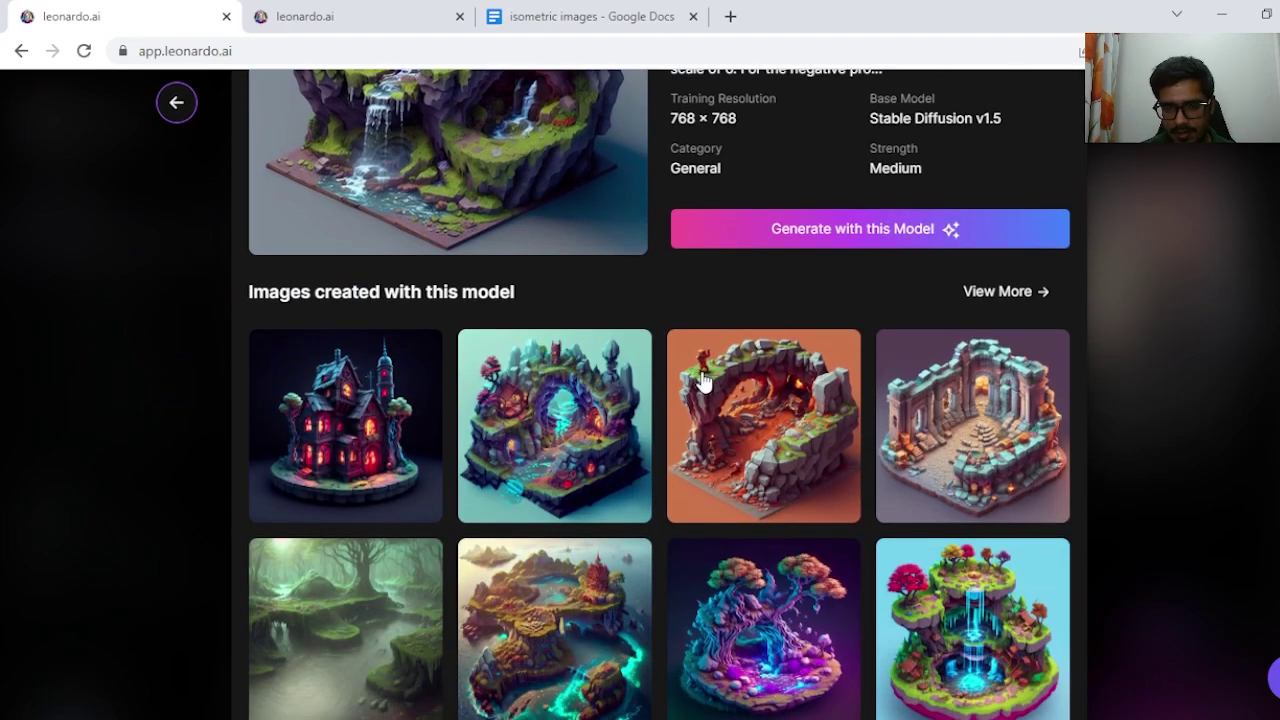
{"action": "scroll", "coordinate": [703, 380], "scroll_direction": "up", "scroll_amount": 3}
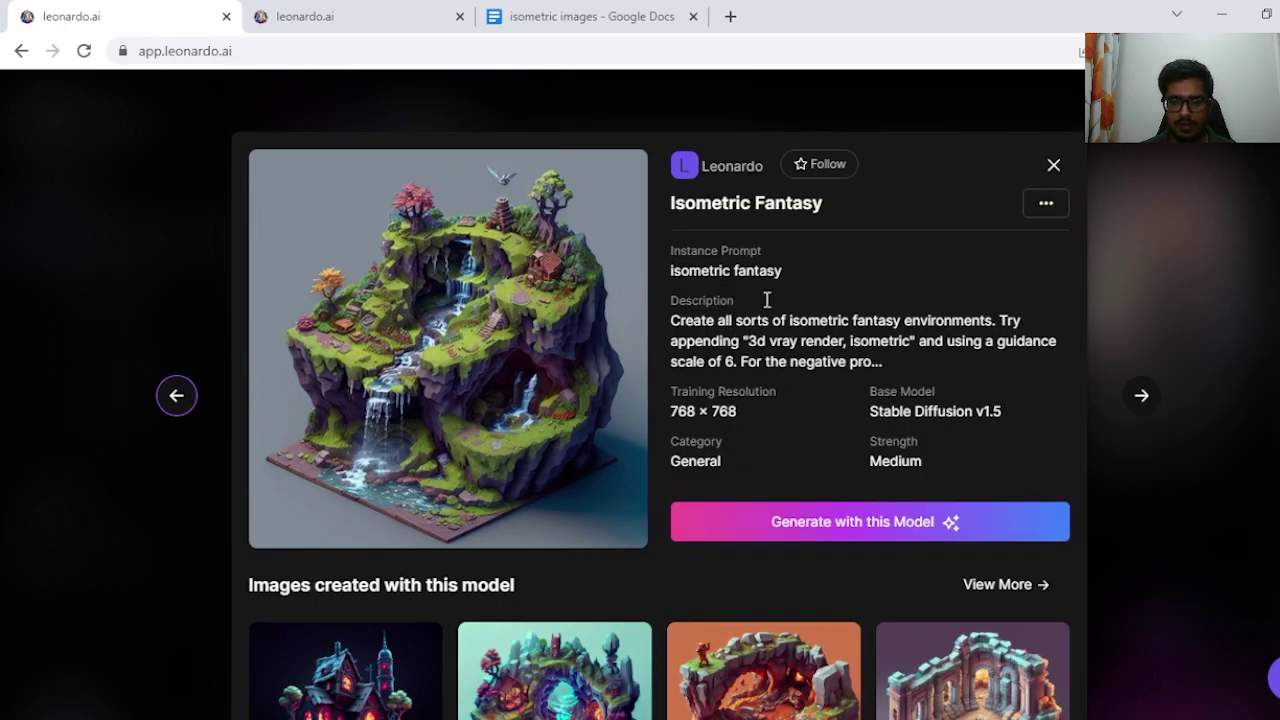
- Start a generation with Isometric Fantasy and copy its recommended negative-prompt words
{"action": "left_click", "coordinate": [803, 530]}
{"action": "left_click", "coordinate": [540, 16]}
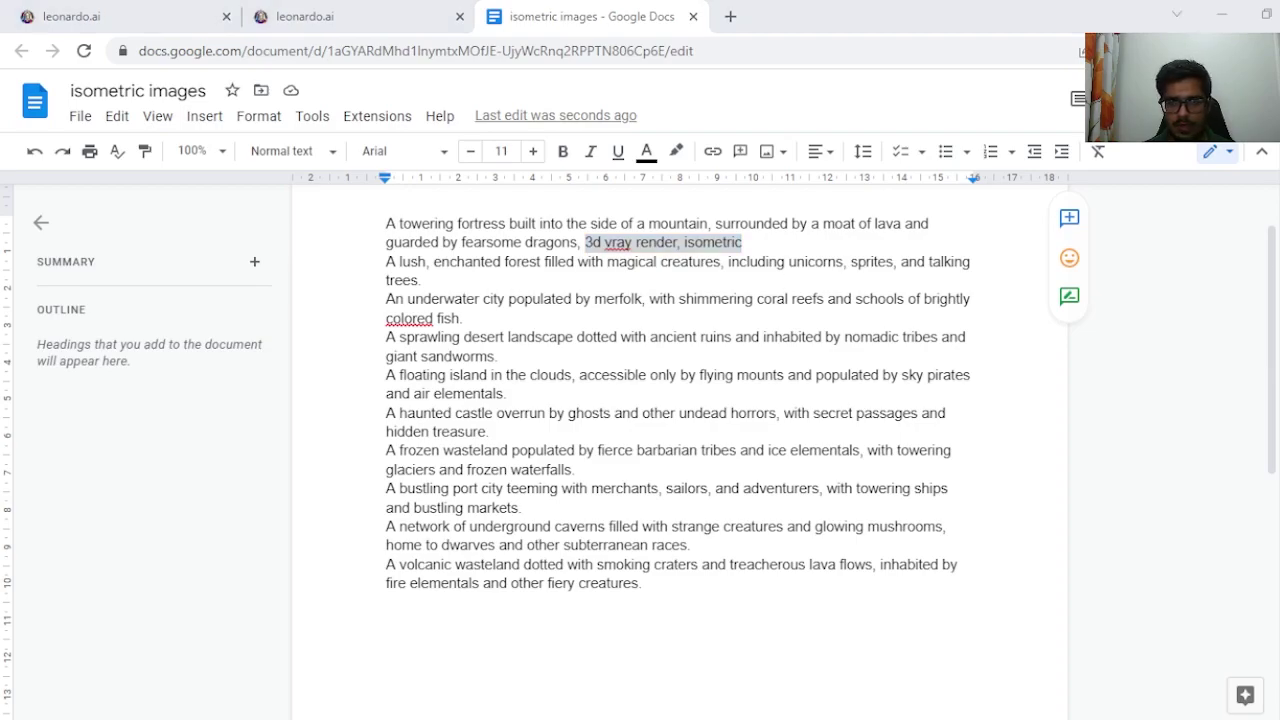
{"action": "left_click", "coordinate": [330, 16]}
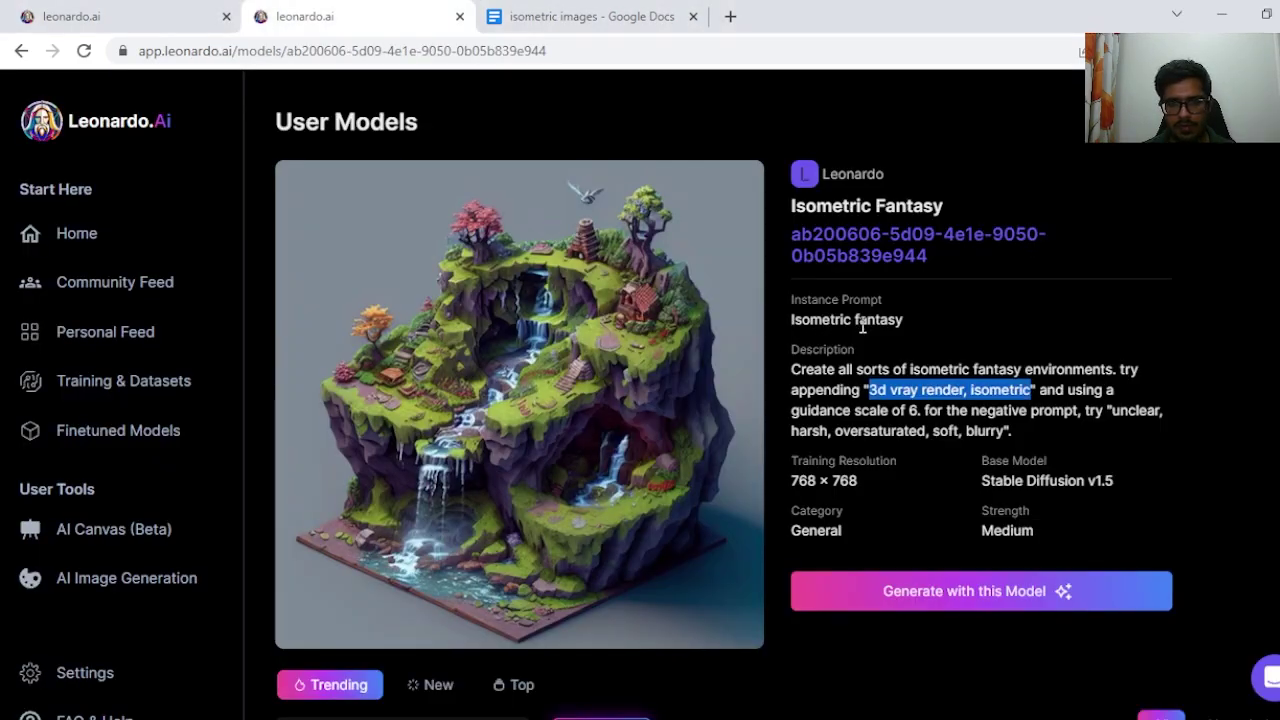
{"action": "left_click", "coordinate": [171, 20]}
{"action": "key", "text": "ctrl+Tab"}
{"action": "left_click_drag", "start_coordinate": [1111, 414], "coordinate": [1010, 428]}
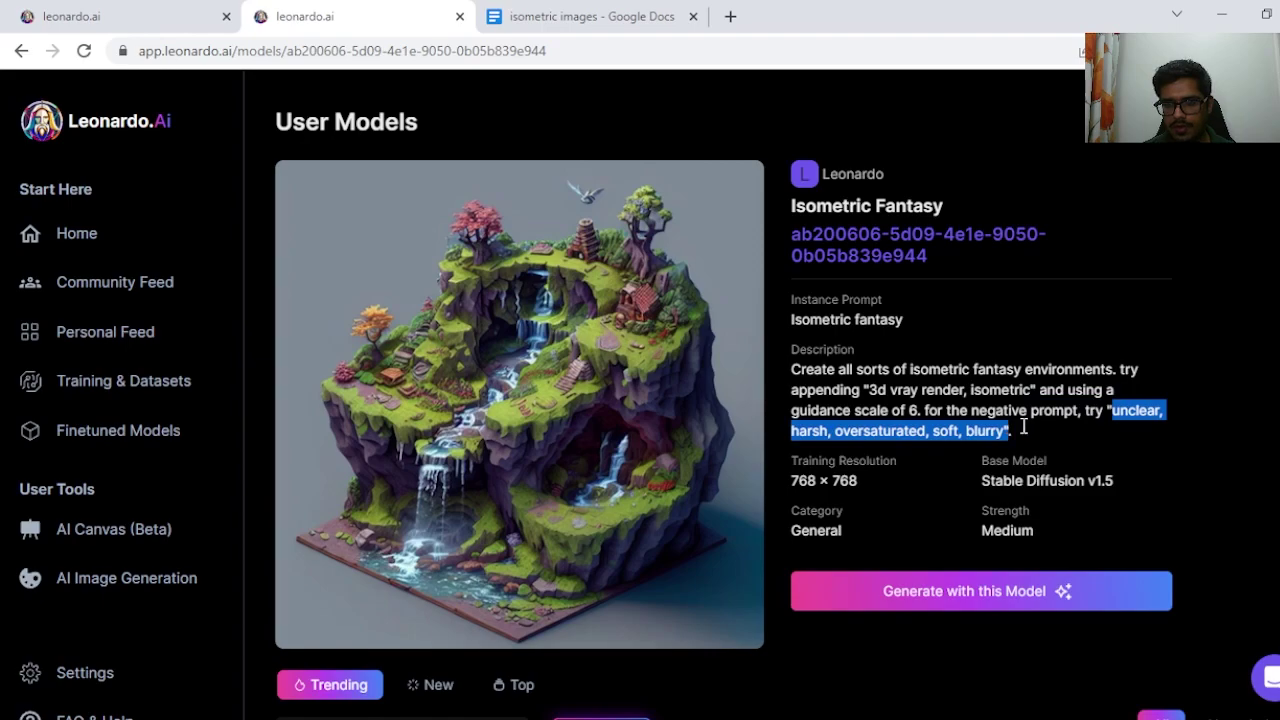
- Enable the negative prompt, add the lava-moat fortress prompt and review the four results
{"action": "left_click", "coordinate": [165, 20]}
{"action": "left_click", "coordinate": [893, 289]}
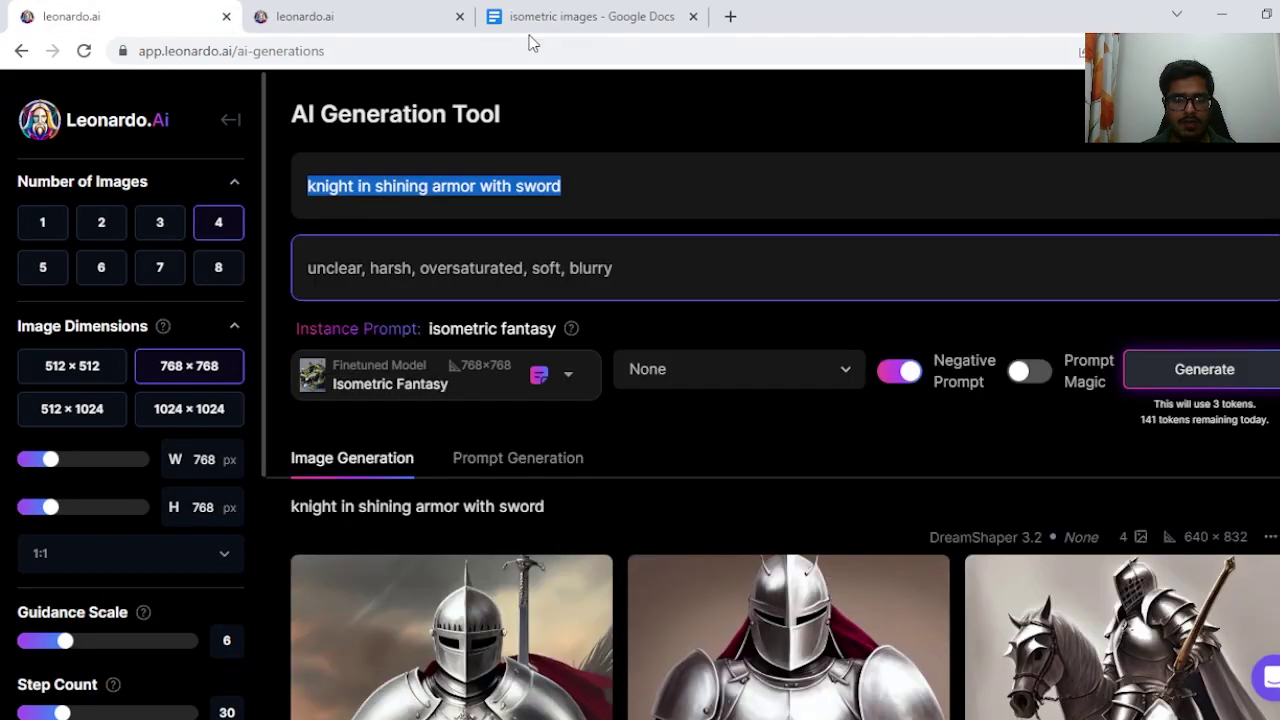
{"action": "left_click", "coordinate": [590, 16]}
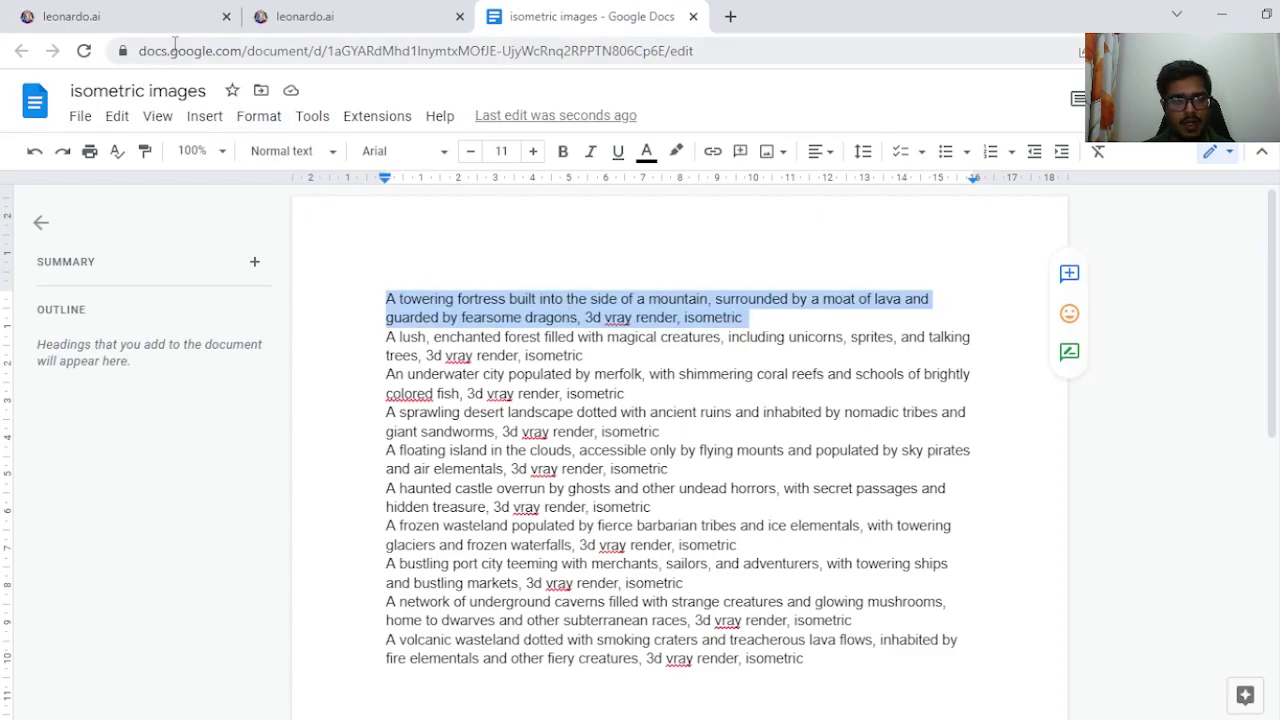
{"action": "left_click", "coordinate": [150, 17]}
{"action": "scroll", "coordinate": [640, 400], "scroll_direction": "down", "scroll_amount": 5}
{"action": "scroll", "coordinate": [617, 320], "scroll_direction": "up", "scroll_amount": 1}
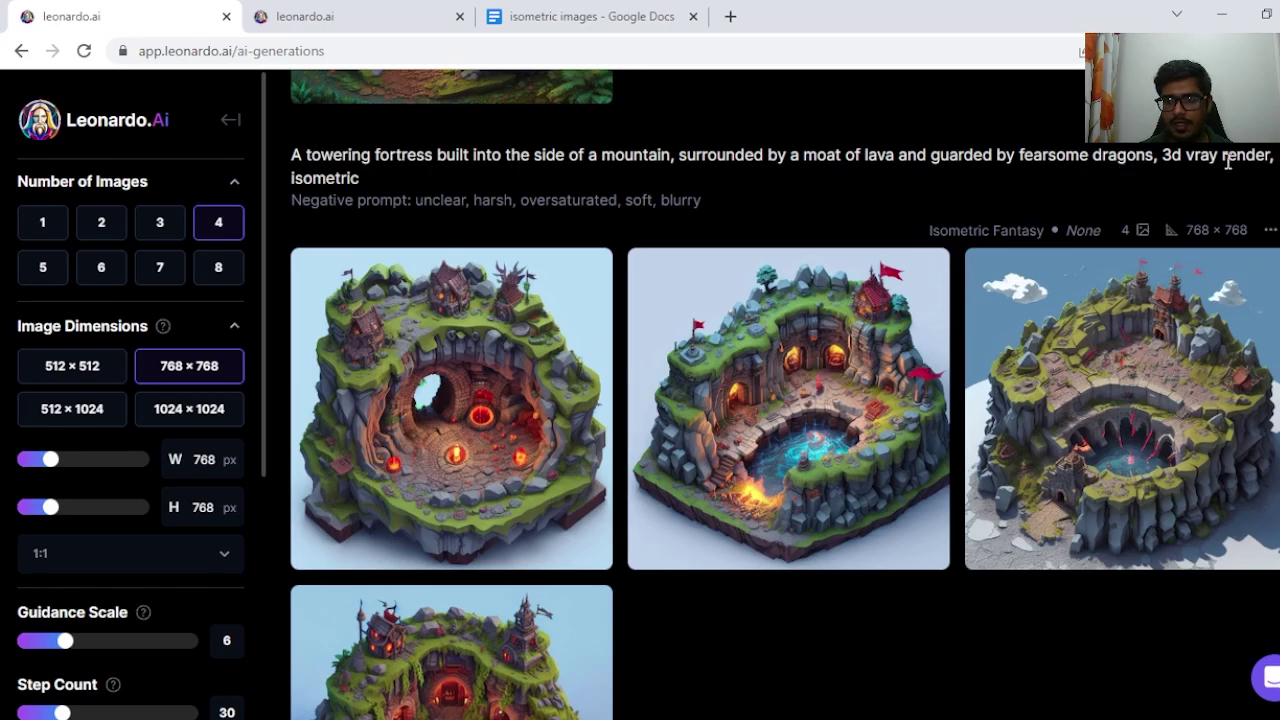
{"action": "left_click_drag", "start_coordinate": [1162, 156], "coordinate": [1187, 176]}
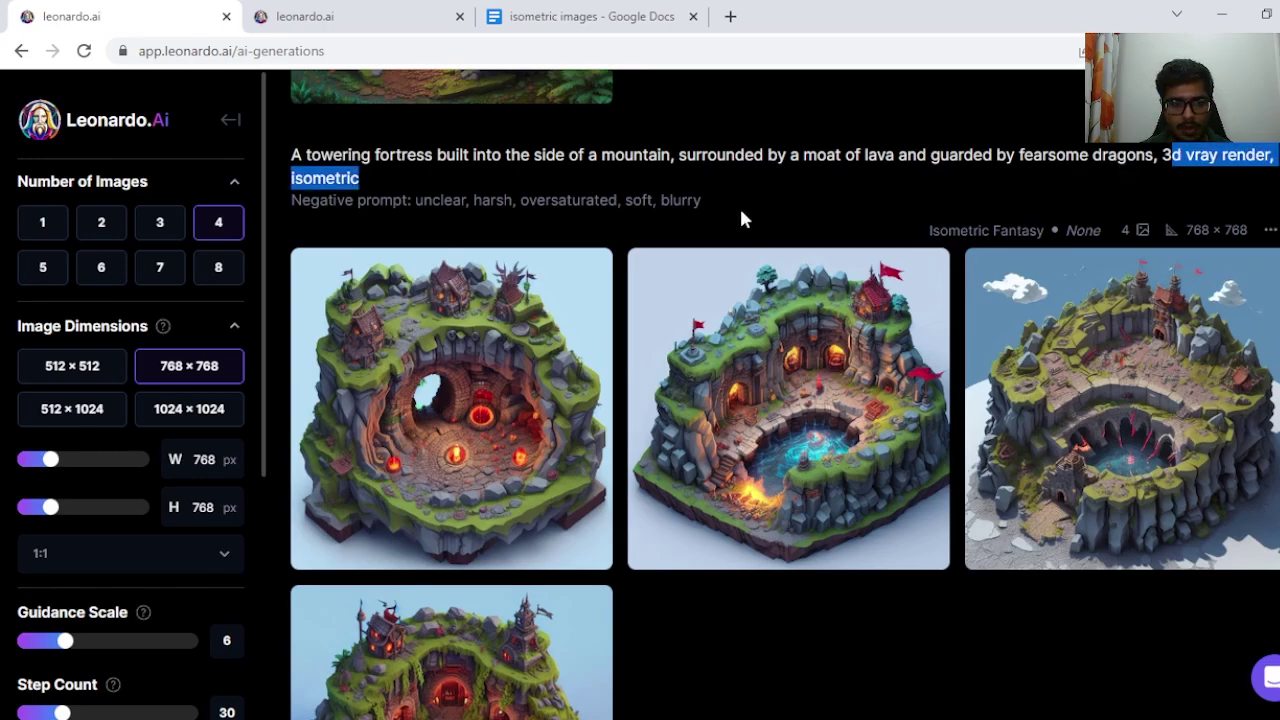
{"action": "scroll", "coordinate": [660, 227], "scroll_direction": "down", "scroll_amount": 1}
{"action": "scroll", "coordinate": [660, 227], "scroll_direction": "down", "scroll_amount": 2}
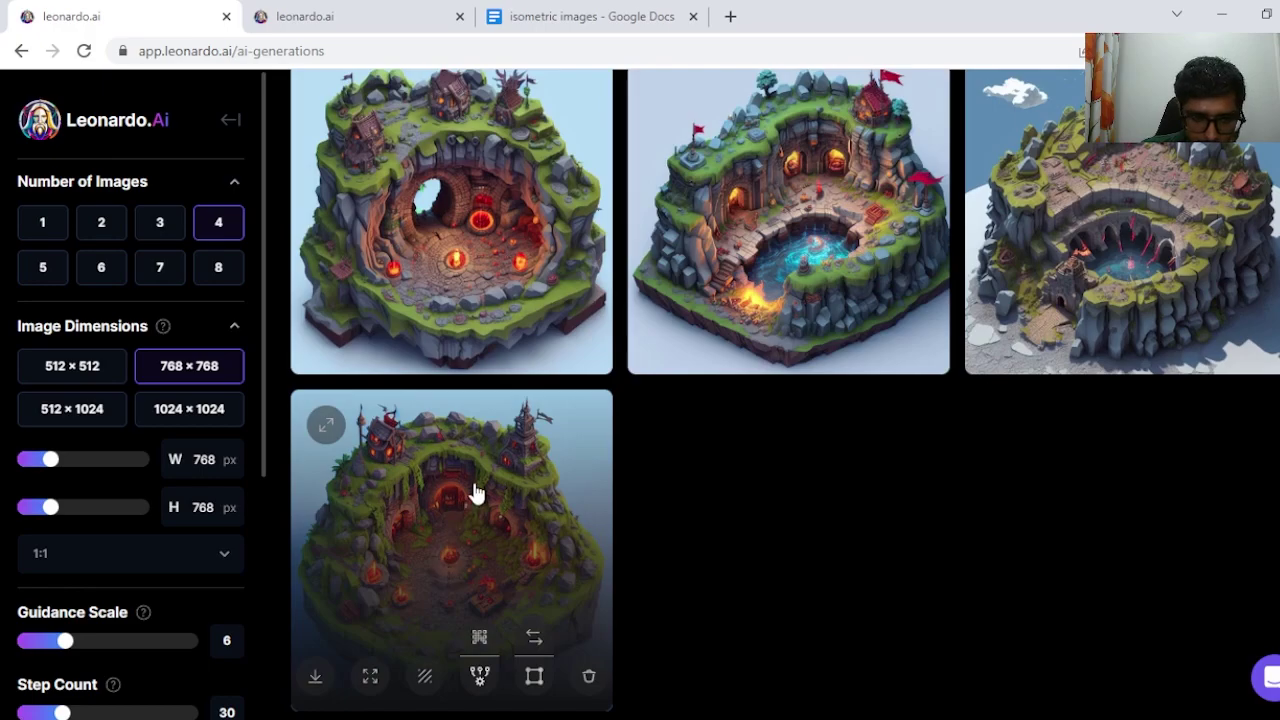
{"action": "scroll", "coordinate": [640, 250], "scroll_direction": "up", "scroll_amount": 1}
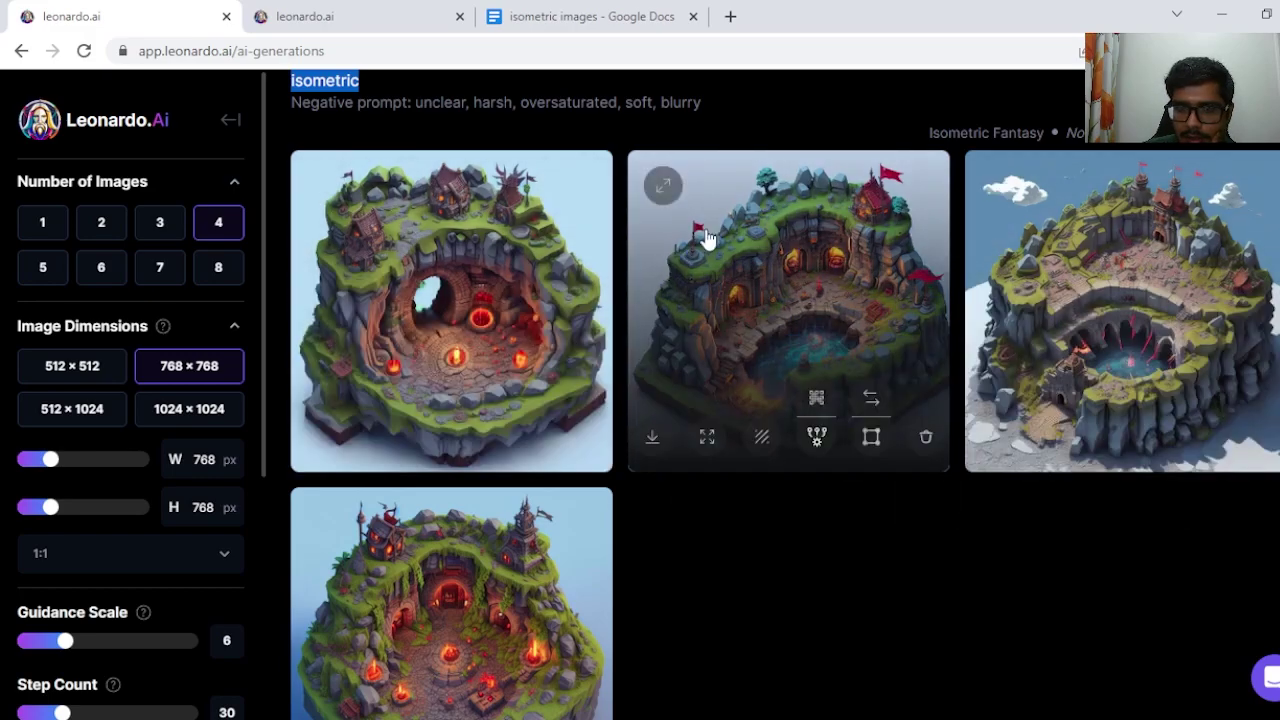
{"action": "scroll", "coordinate": [716, 376], "scroll_direction": "down", "scroll_amount": 2}
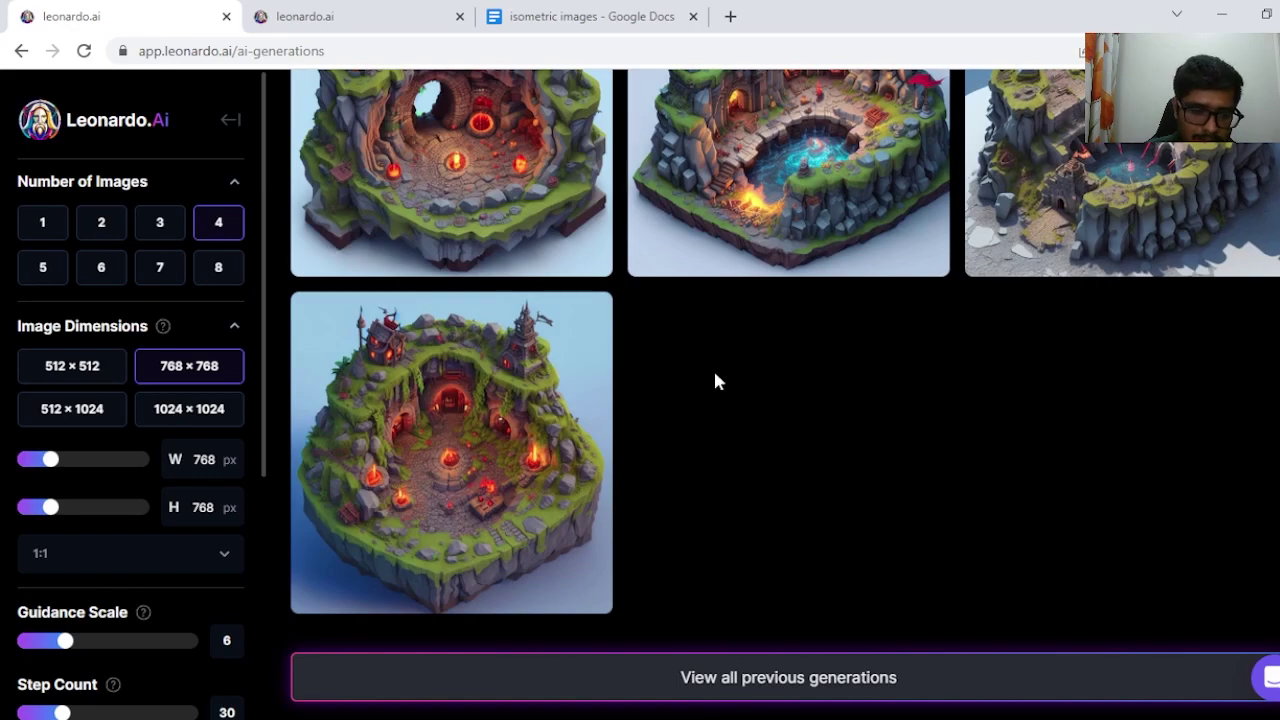
{"action": "scroll", "coordinate": [857, 488], "scroll_direction": "up", "scroll_amount": 1}
{"action": "scroll", "coordinate": [856, 488], "scroll_direction": "up", "scroll_amount": 2}
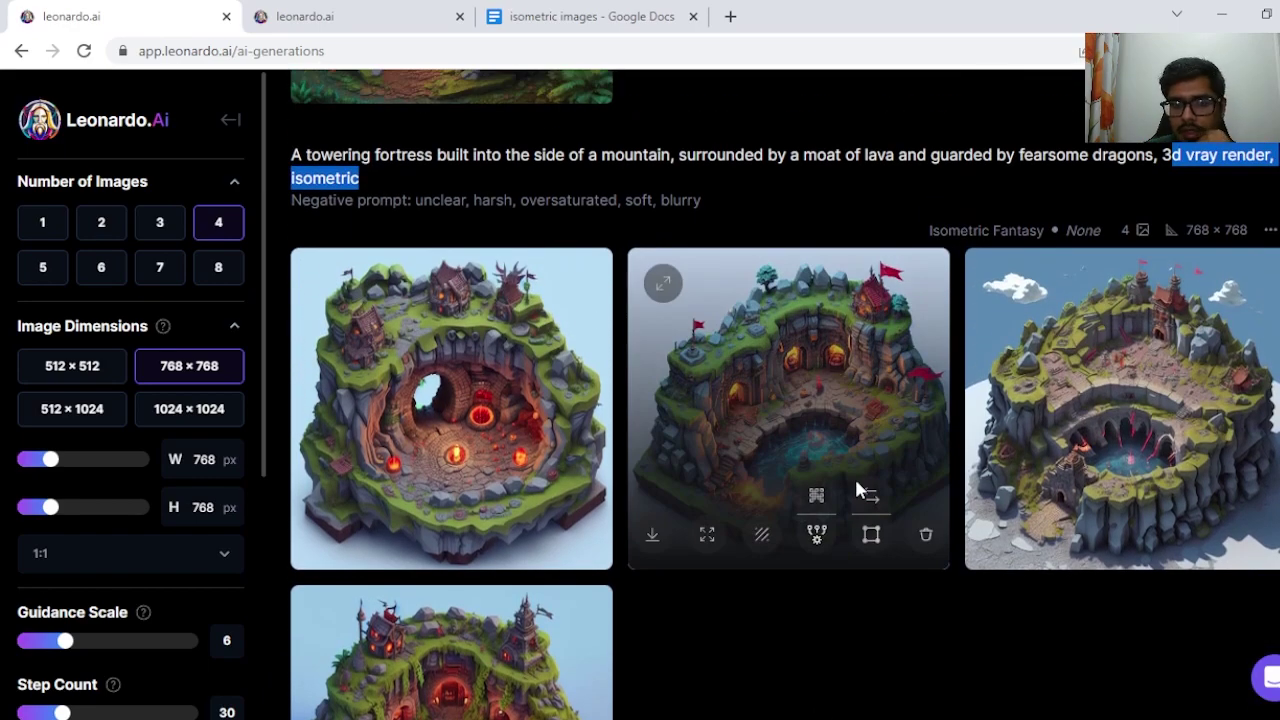
{"action": "scroll", "coordinate": [853, 487], "scroll_direction": "up", "scroll_amount": 5}
{"action": "scroll", "coordinate": [852, 487], "scroll_direction": "up", "scroll_amount": 3}
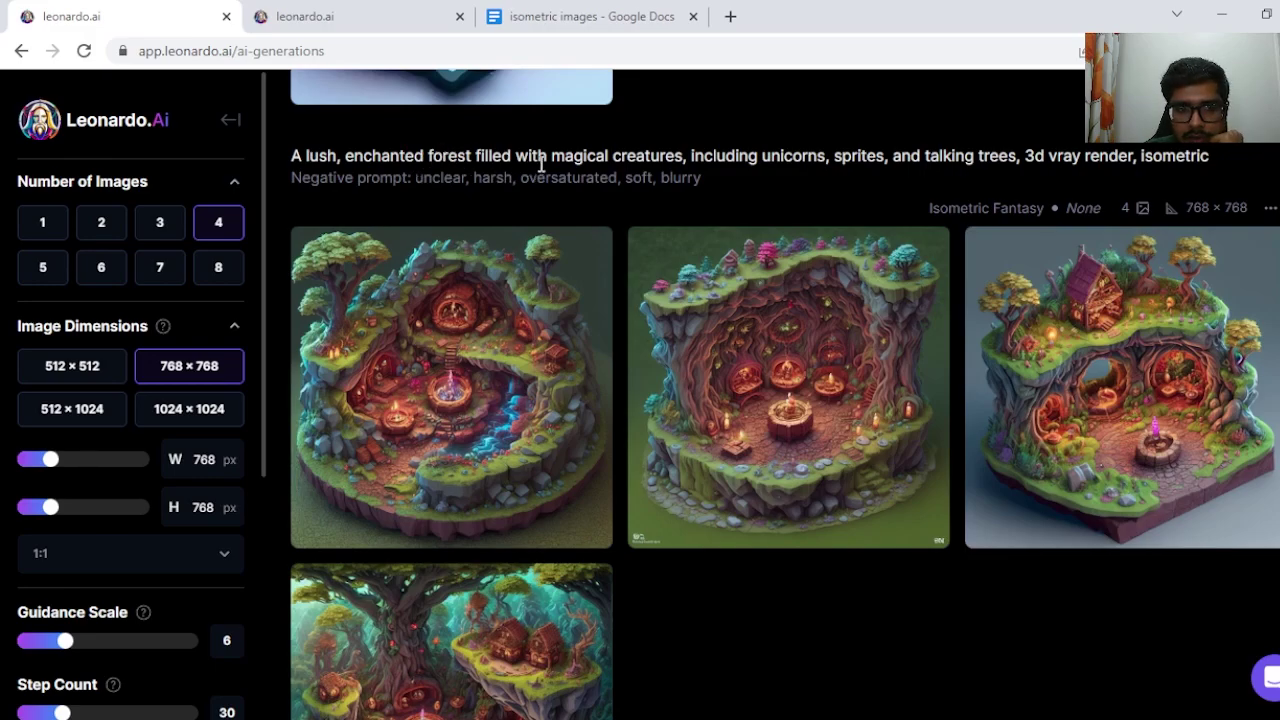
{"action": "scroll", "coordinate": [705, 177], "scroll_direction": "up", "scroll_amount": 1}
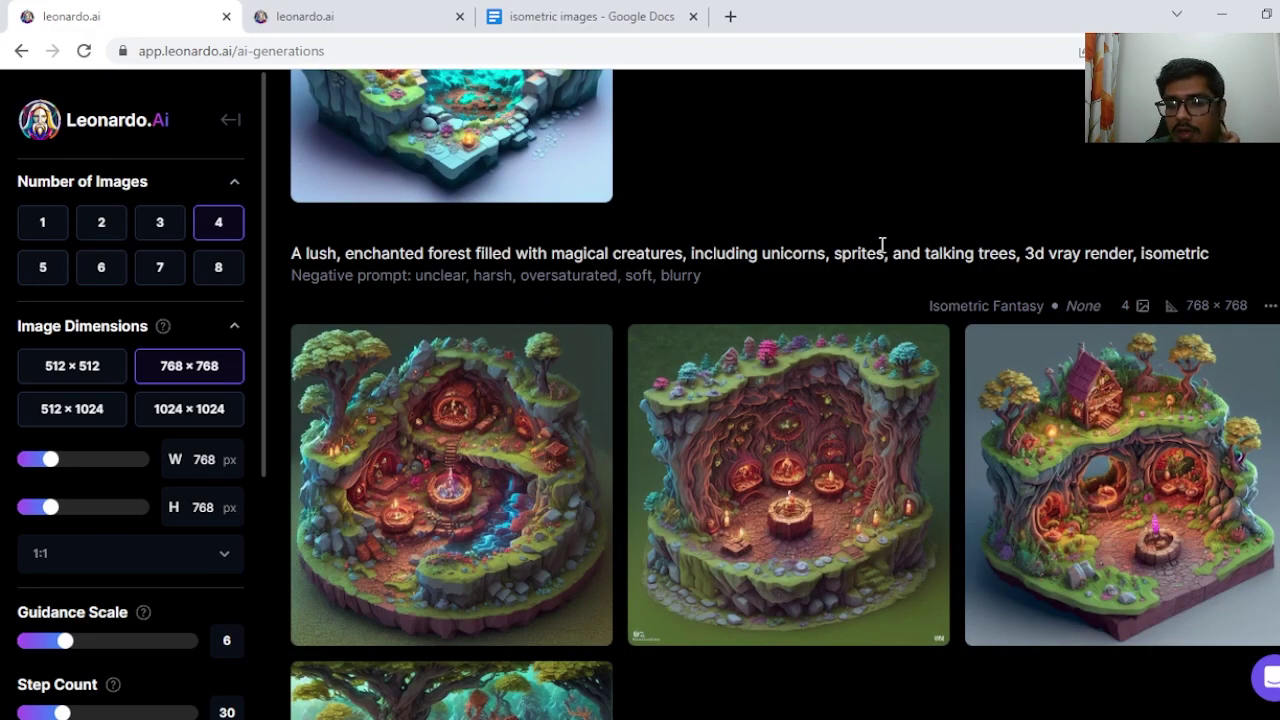
{"action": "scroll", "coordinate": [980, 251], "scroll_direction": "down", "scroll_amount": 4}
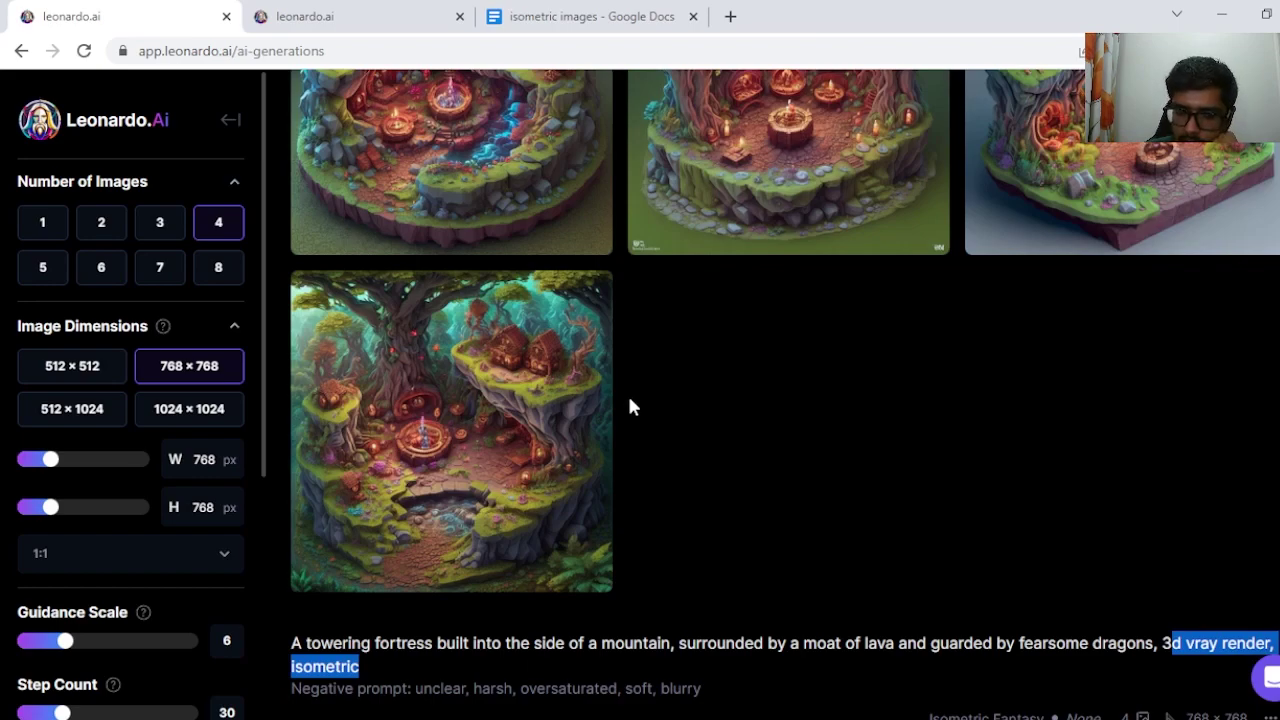
{"action": "scroll", "coordinate": [888, 299], "scroll_direction": "up", "scroll_amount": 3}
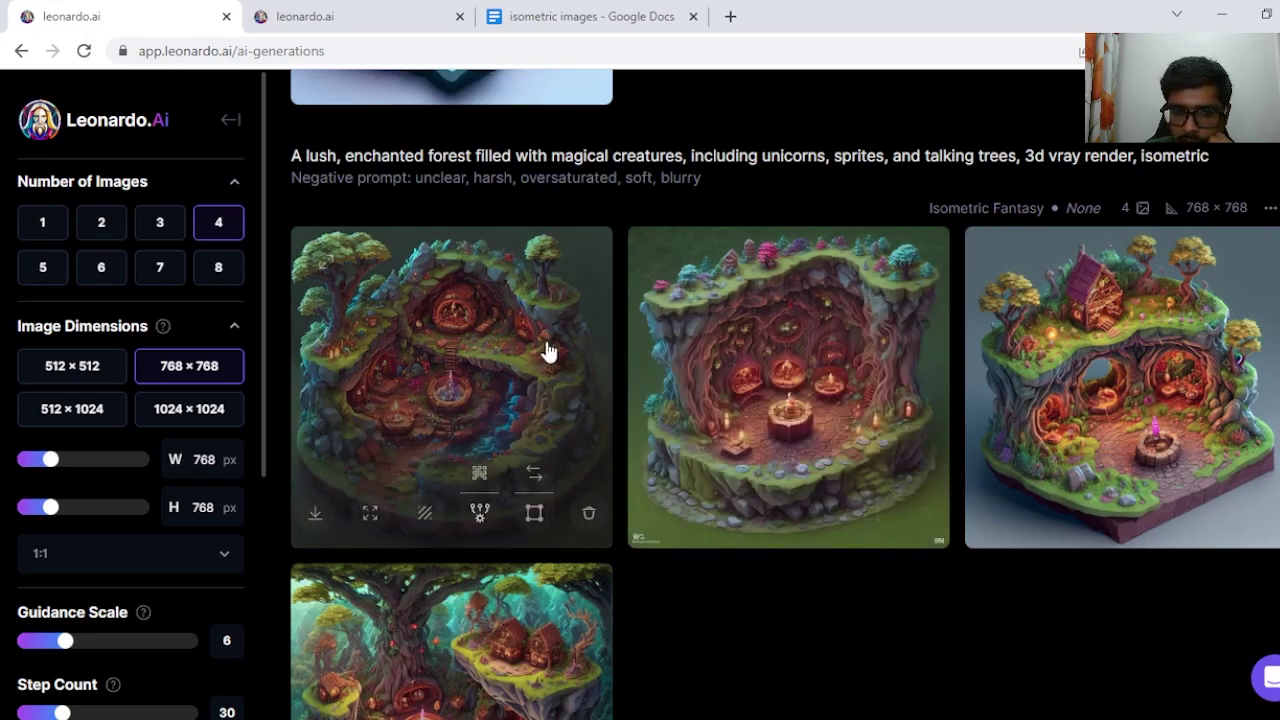
{"action": "left_click", "coordinate": [510, 354]}
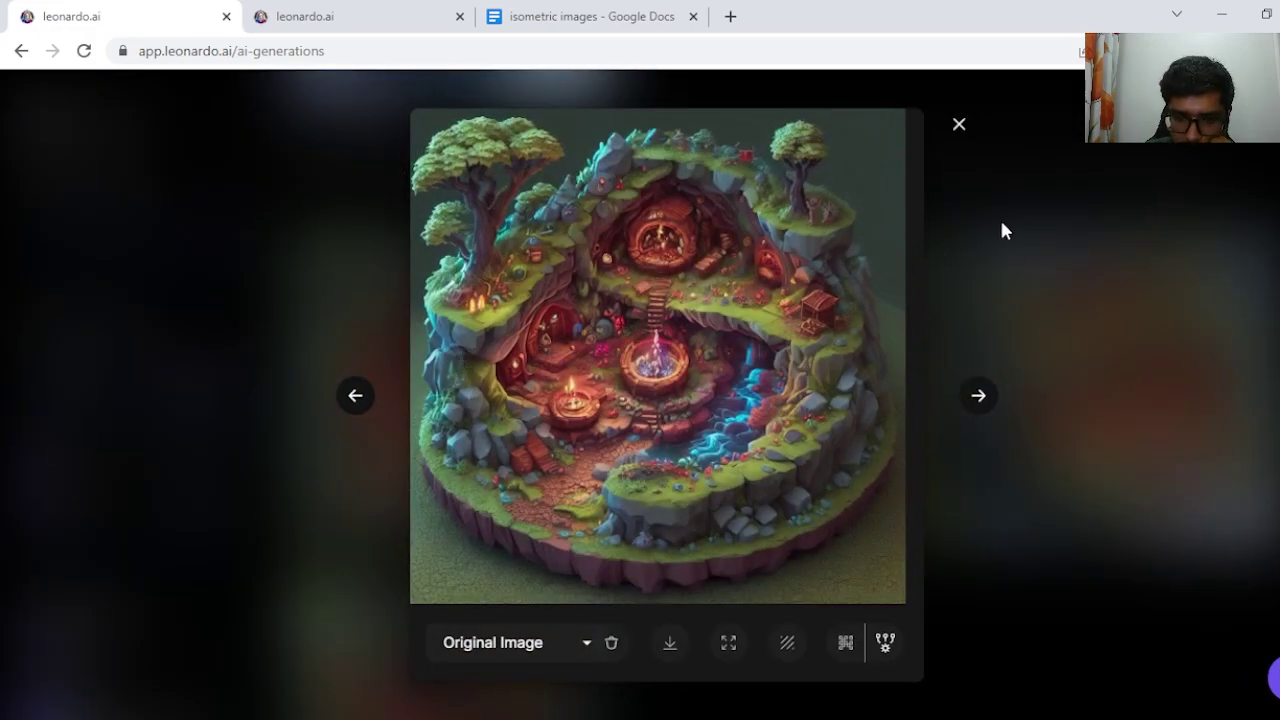
{"action": "left_click", "coordinate": [986, 235]}
{"action": "left_click", "coordinate": [1083, 334]}
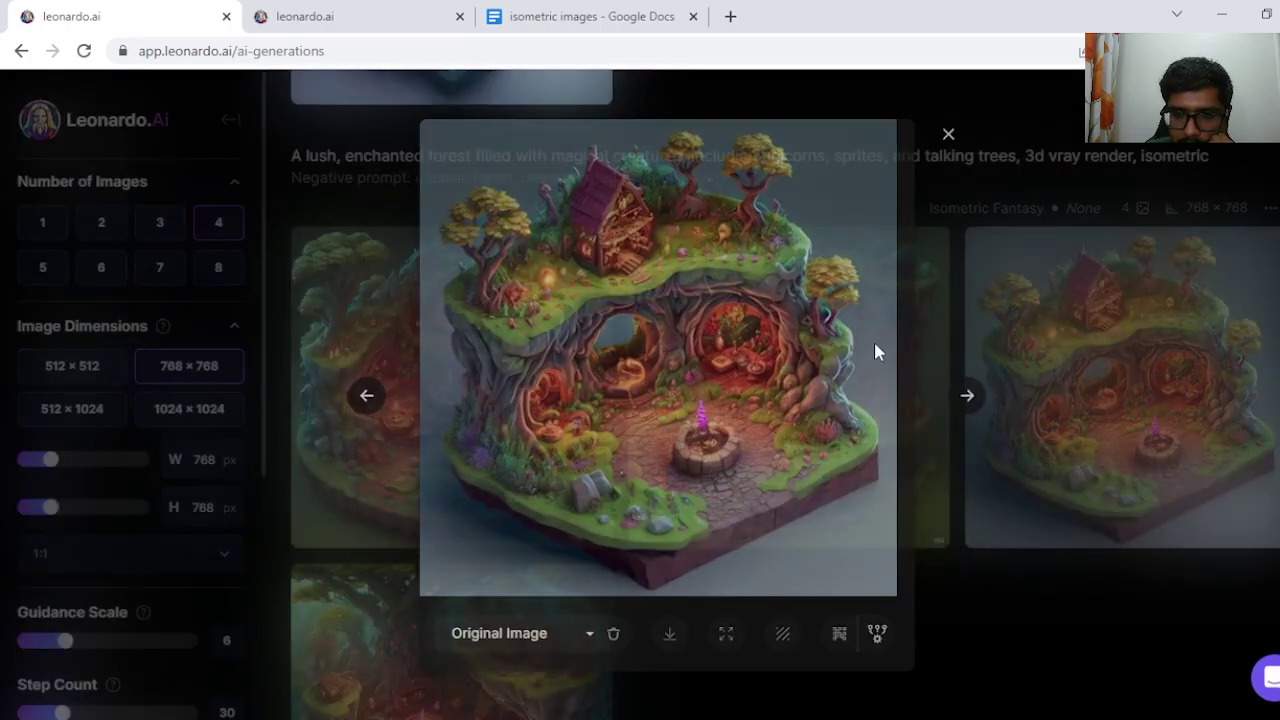
{"action": "left_click", "coordinate": [1034, 275]}
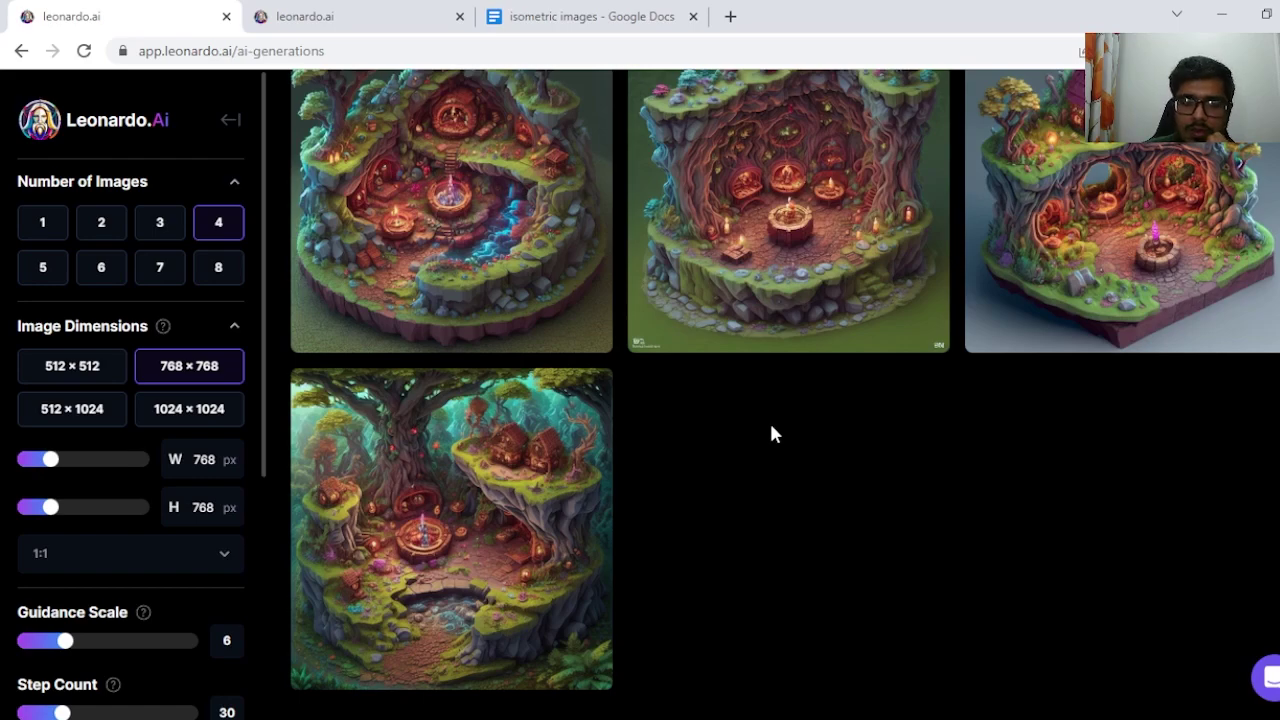
{"action": "scroll", "coordinate": [760, 445], "scroll_direction": "up", "scroll_amount": 10}
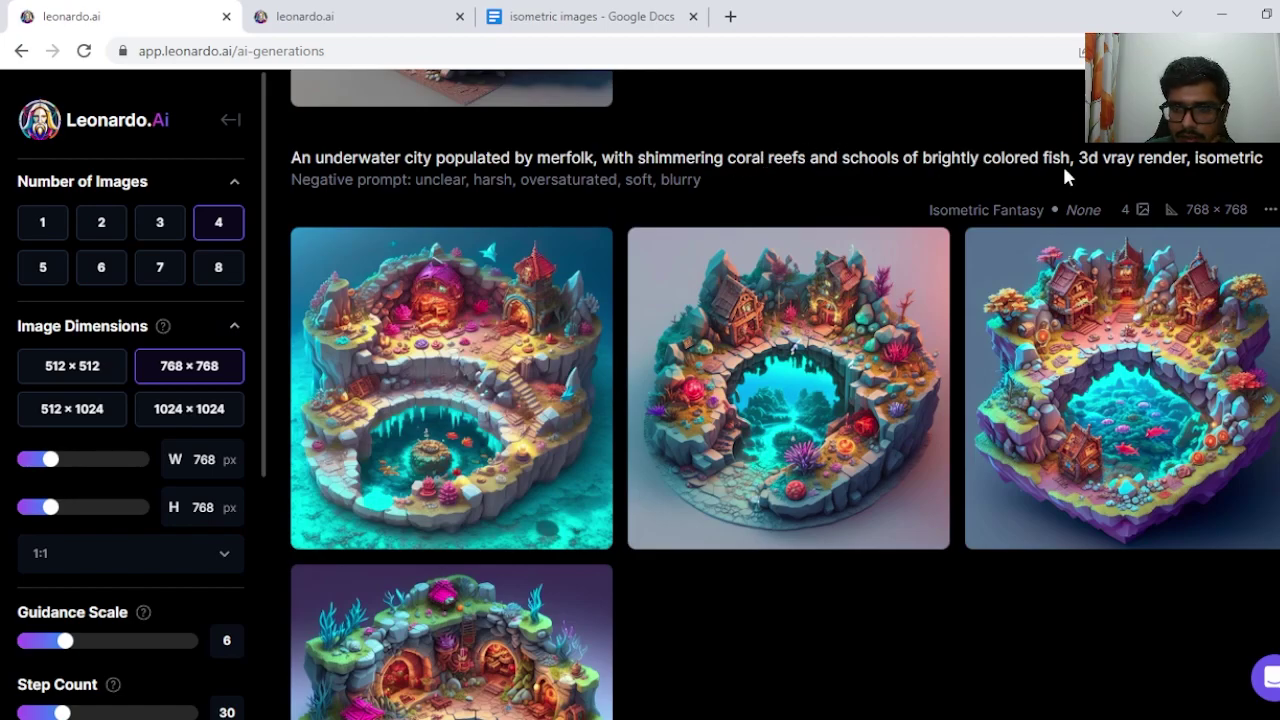
{"action": "left_click", "coordinate": [708, 374]}
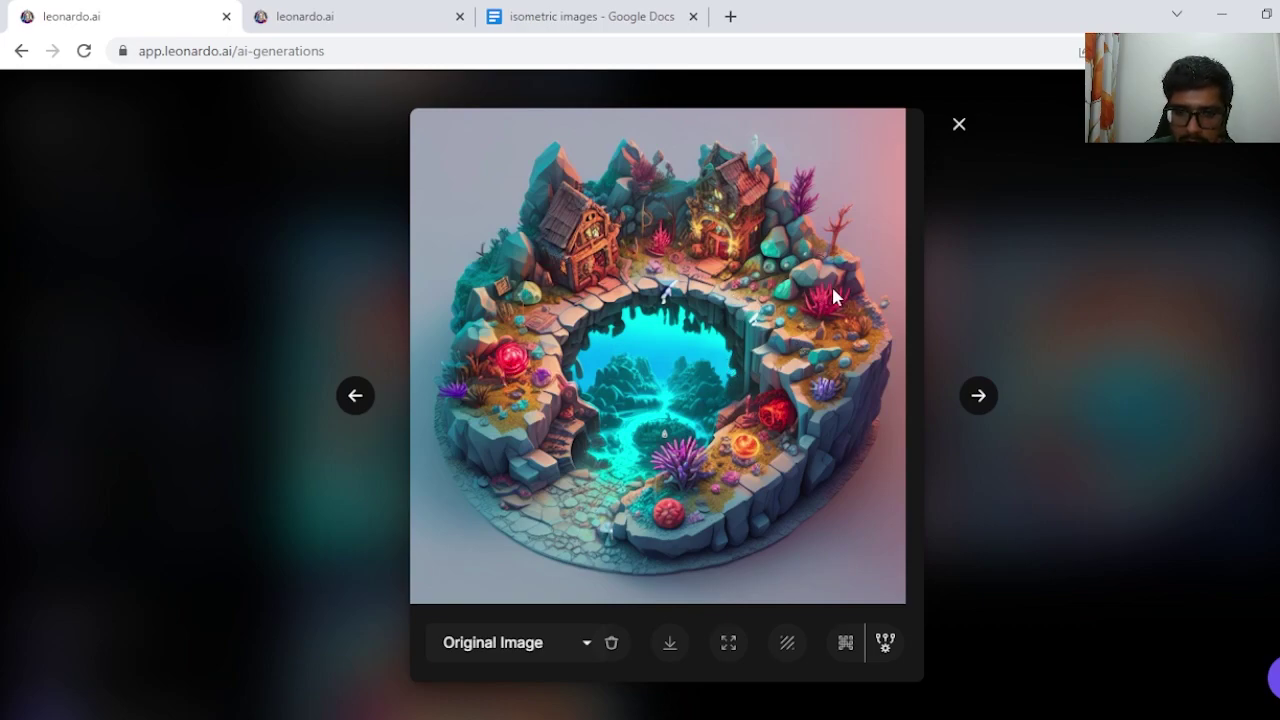
{"action": "key", "text": "Right"}
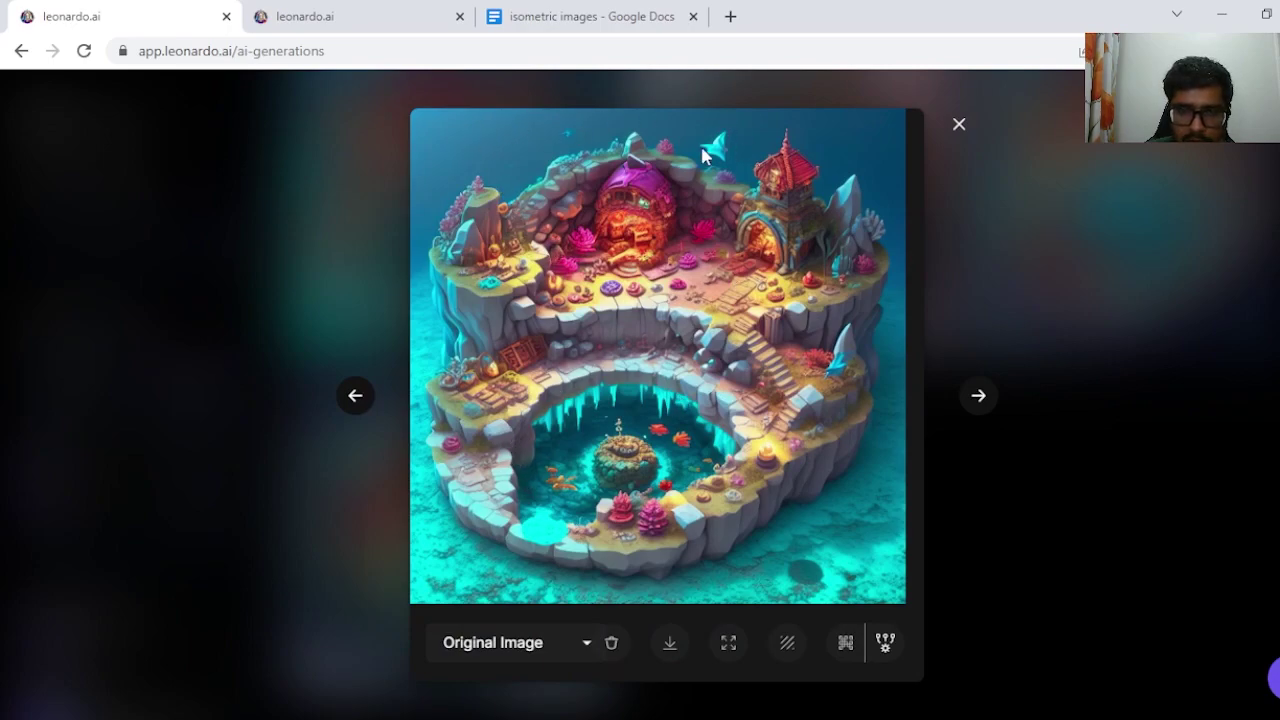
{"action": "key", "text": "Escape"}
{"action": "scroll", "coordinate": [812, 300], "scroll_direction": "down", "scroll_amount": 10}
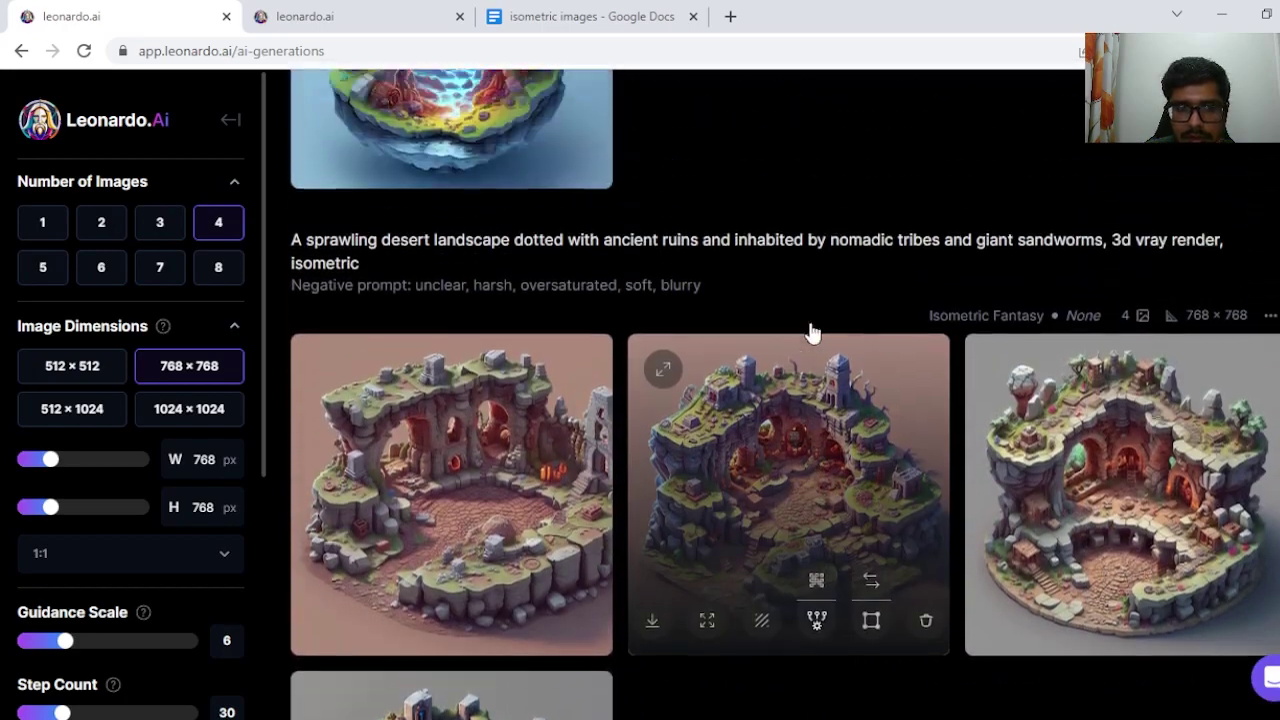
- Enlarge the first desert-ruins image, then close it
{"action": "scroll", "coordinate": [812, 333], "scroll_direction": "up", "scroll_amount": 1}
{"action": "scroll", "coordinate": [394, 293], "scroll_direction": "down", "scroll_amount": 1}
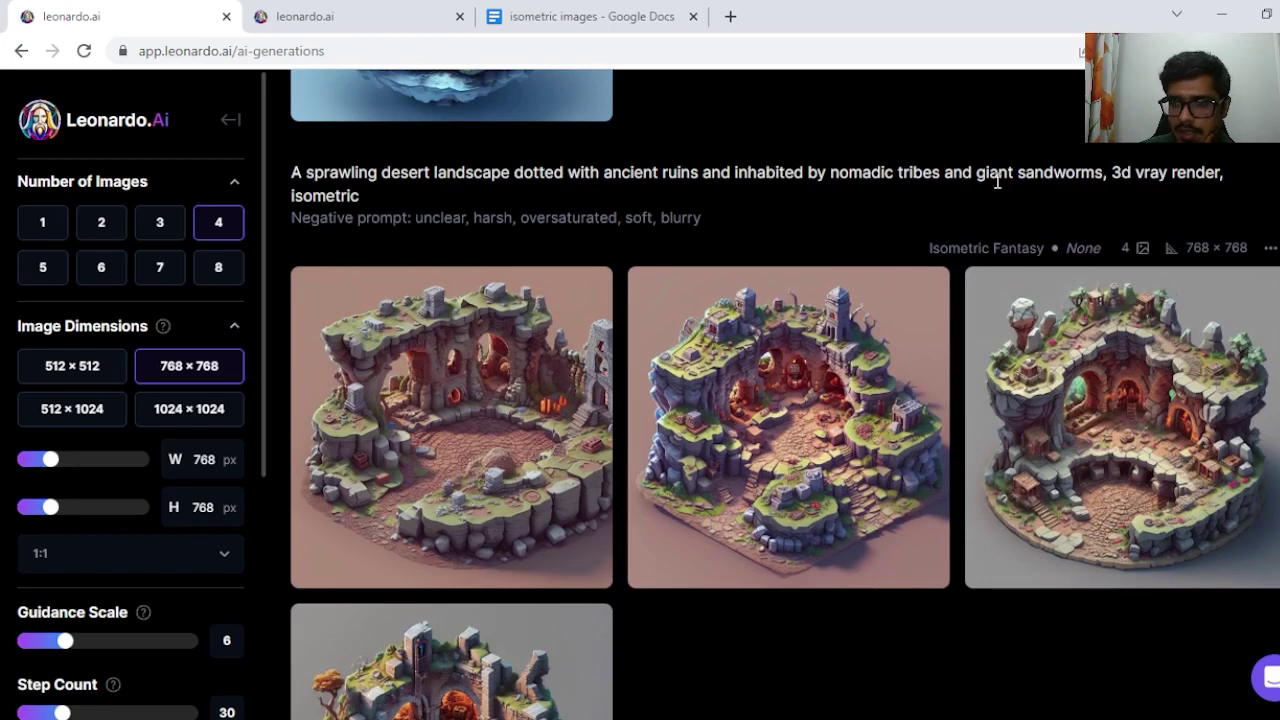
{"action": "scroll", "coordinate": [449, 203], "scroll_direction": "down", "scroll_amount": 2}
{"action": "left_click", "coordinate": [507, 189]}
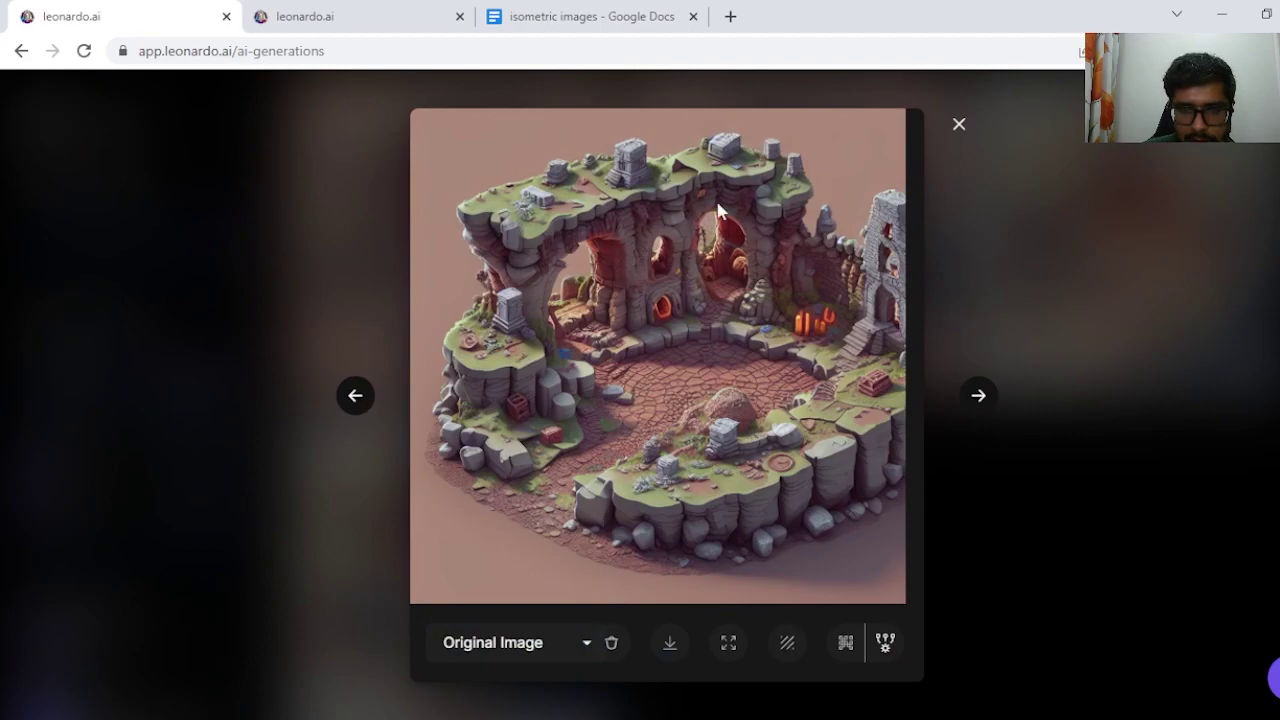
{"action": "left_click", "coordinate": [1028, 248]}
- Enlarge the fourth floating-island image, then return to the gallery
{"action": "scroll", "coordinate": [423, 229], "scroll_direction": "down", "scroll_amount": 2}
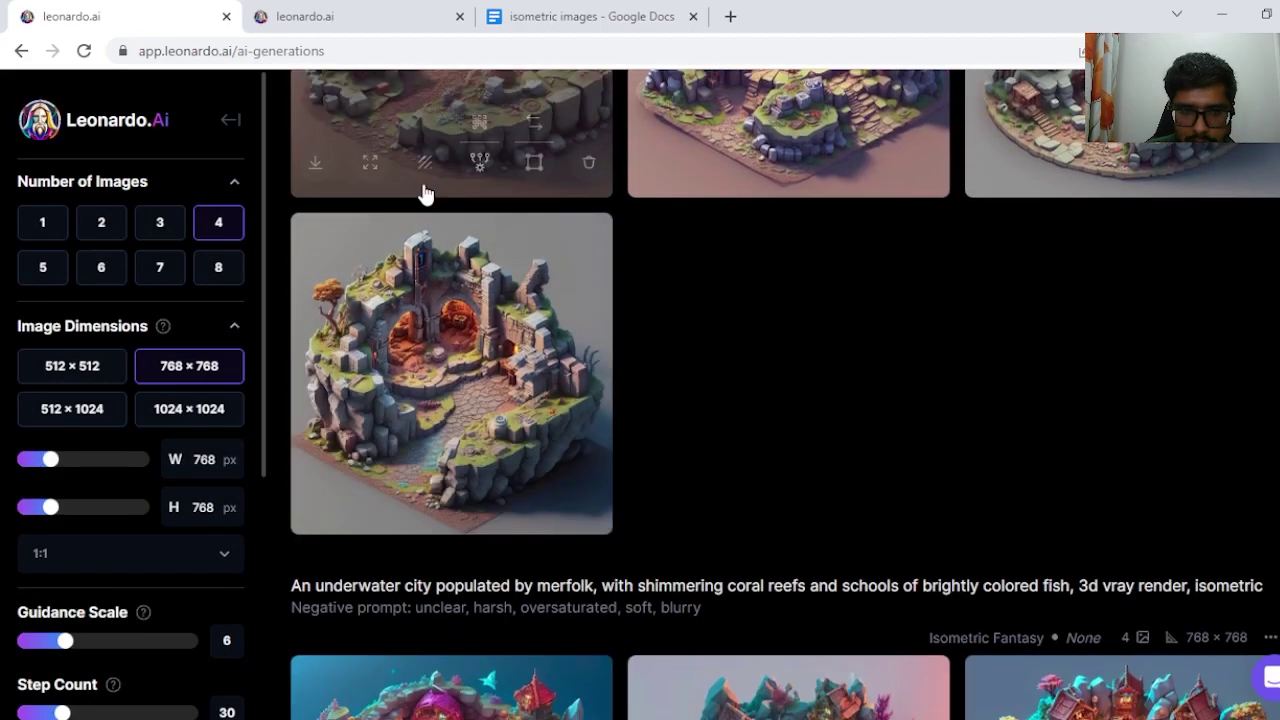
{"action": "scroll", "coordinate": [473, 268], "scroll_direction": "up", "scroll_amount": 11}
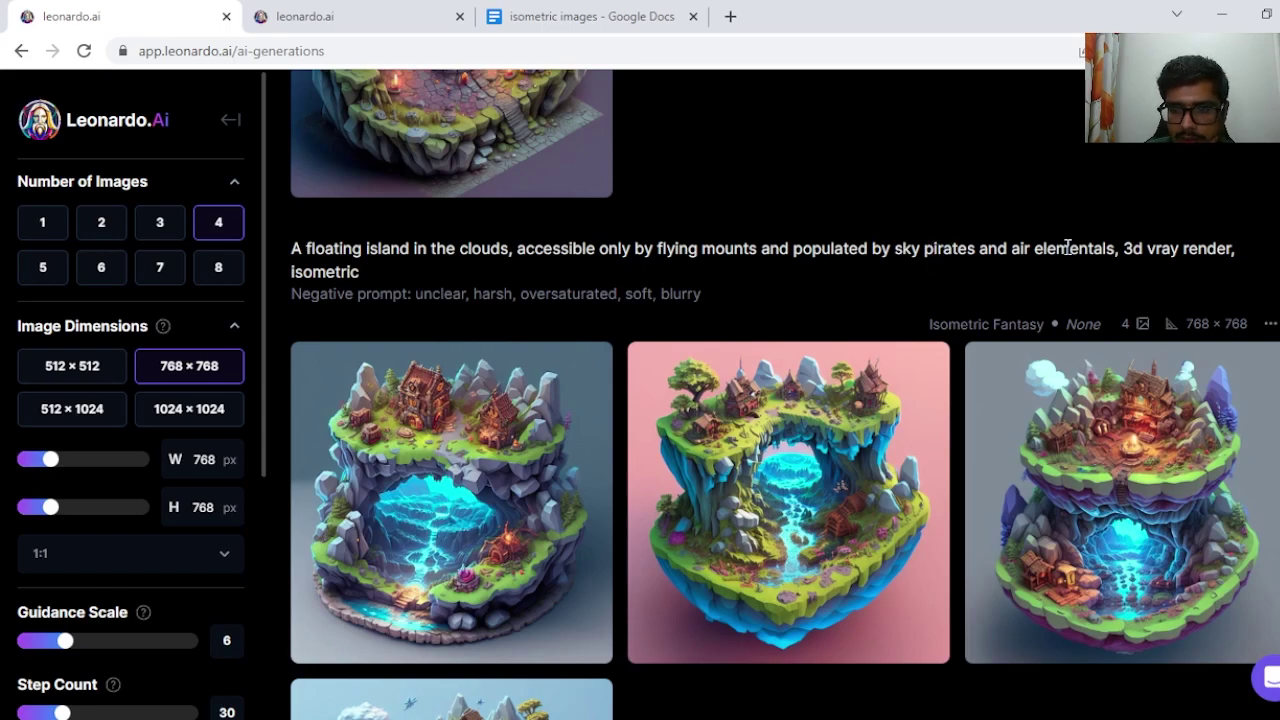
{"action": "scroll", "coordinate": [1067, 247], "scroll_direction": "down", "scroll_amount": 3}
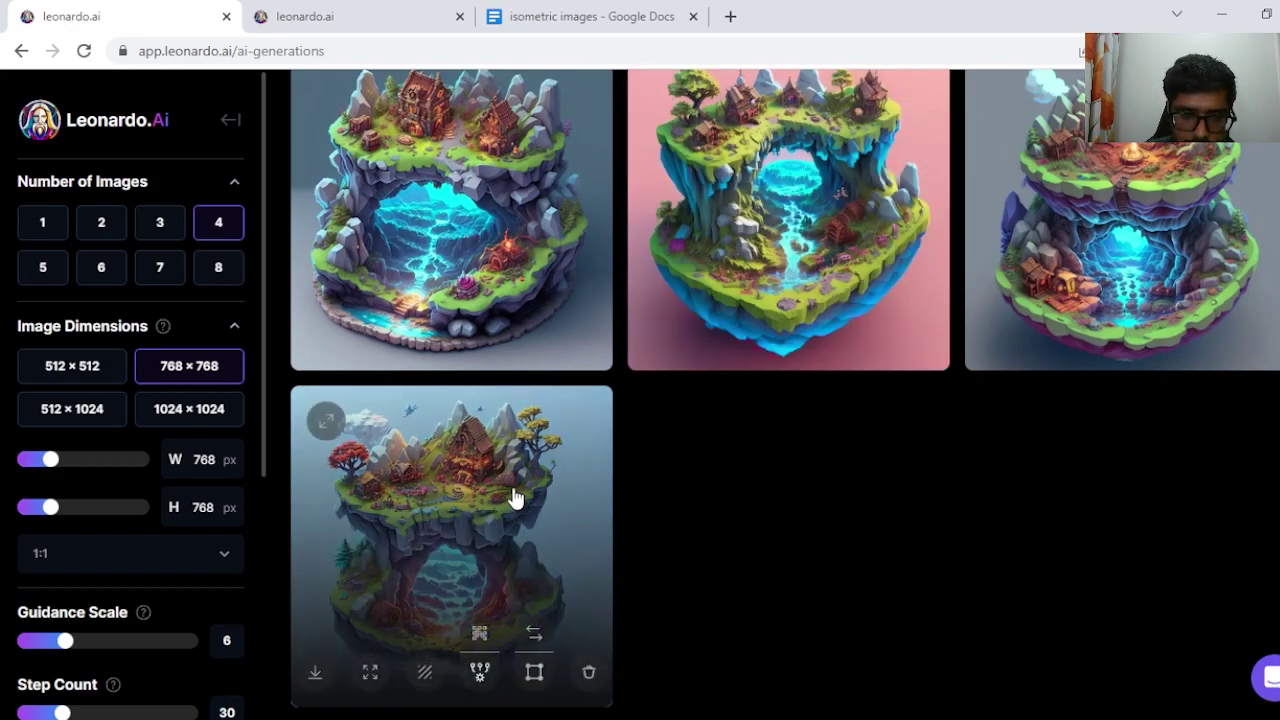
{"action": "left_click", "coordinate": [514, 500]}
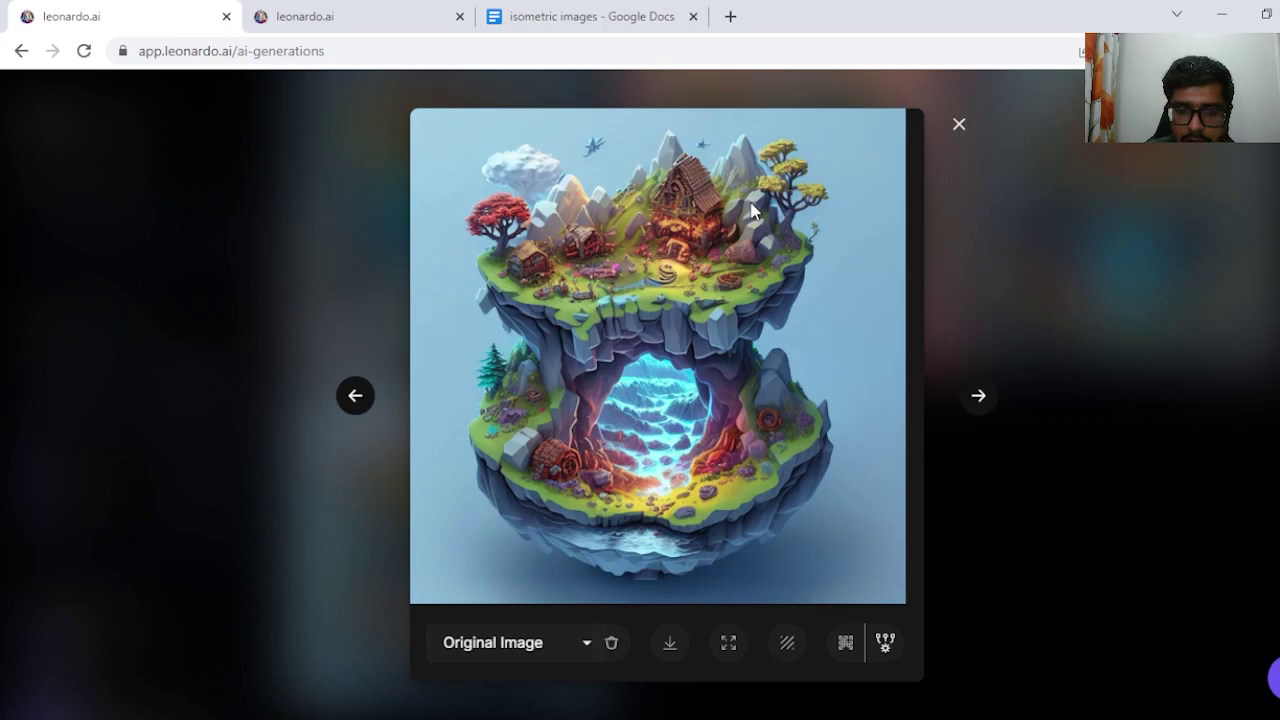
{"action": "left_click", "coordinate": [959, 125]}
{"action": "scroll", "coordinate": [925, 170], "scroll_direction": "up", "scroll_amount": 10}
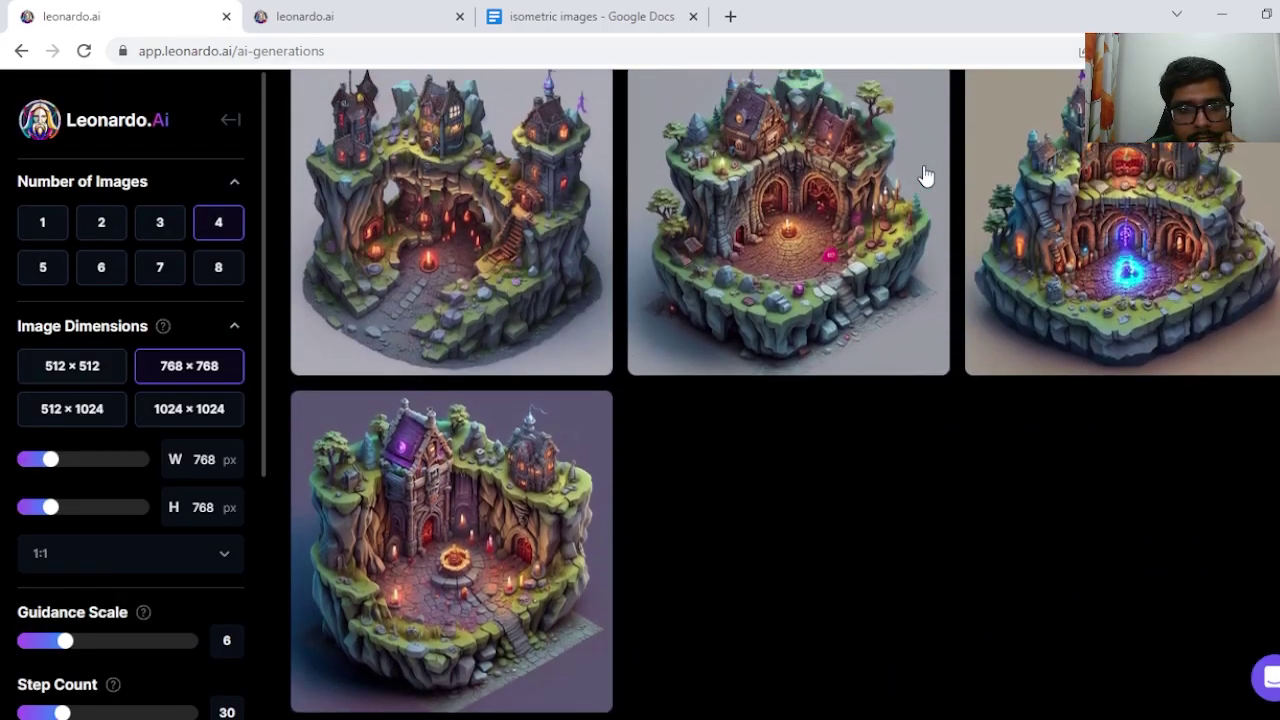
{"action": "scroll", "coordinate": [588, 235], "scroll_direction": "up", "scroll_amount": 3}
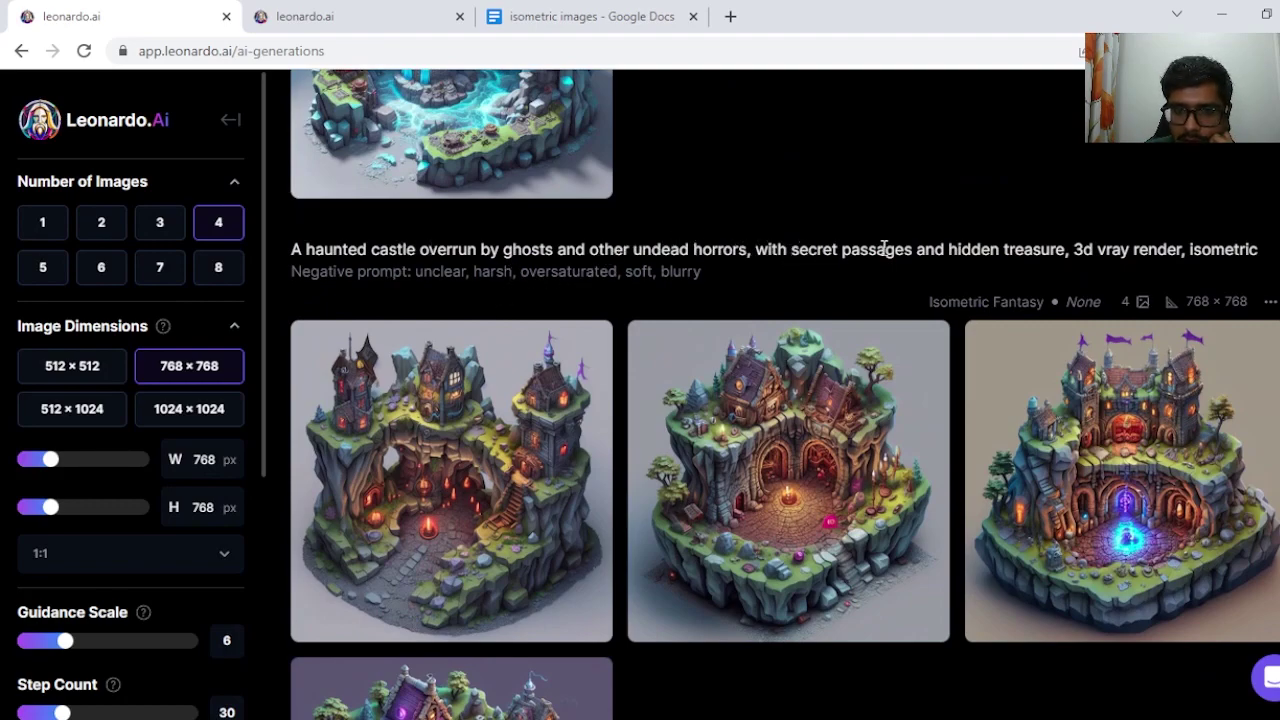
{"action": "scroll", "coordinate": [1080, 250], "scroll_direction": "down", "scroll_amount": 2}
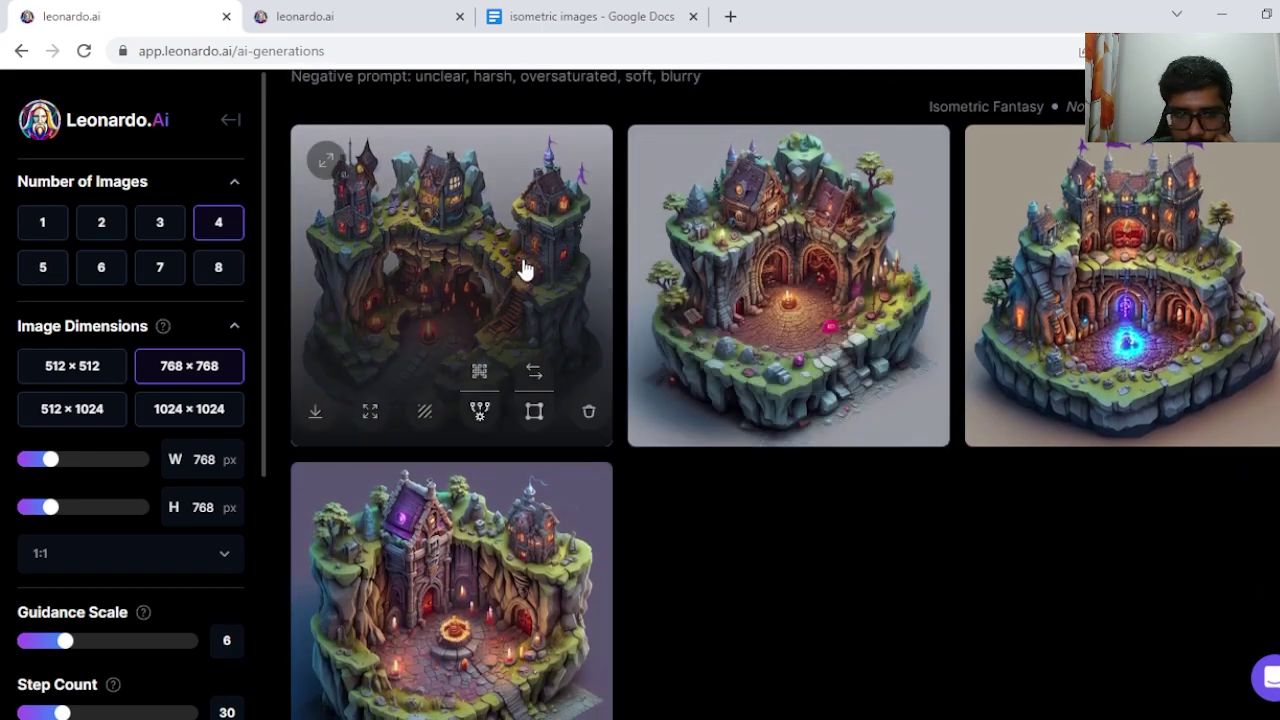
{"action": "left_click", "coordinate": [520, 262]}
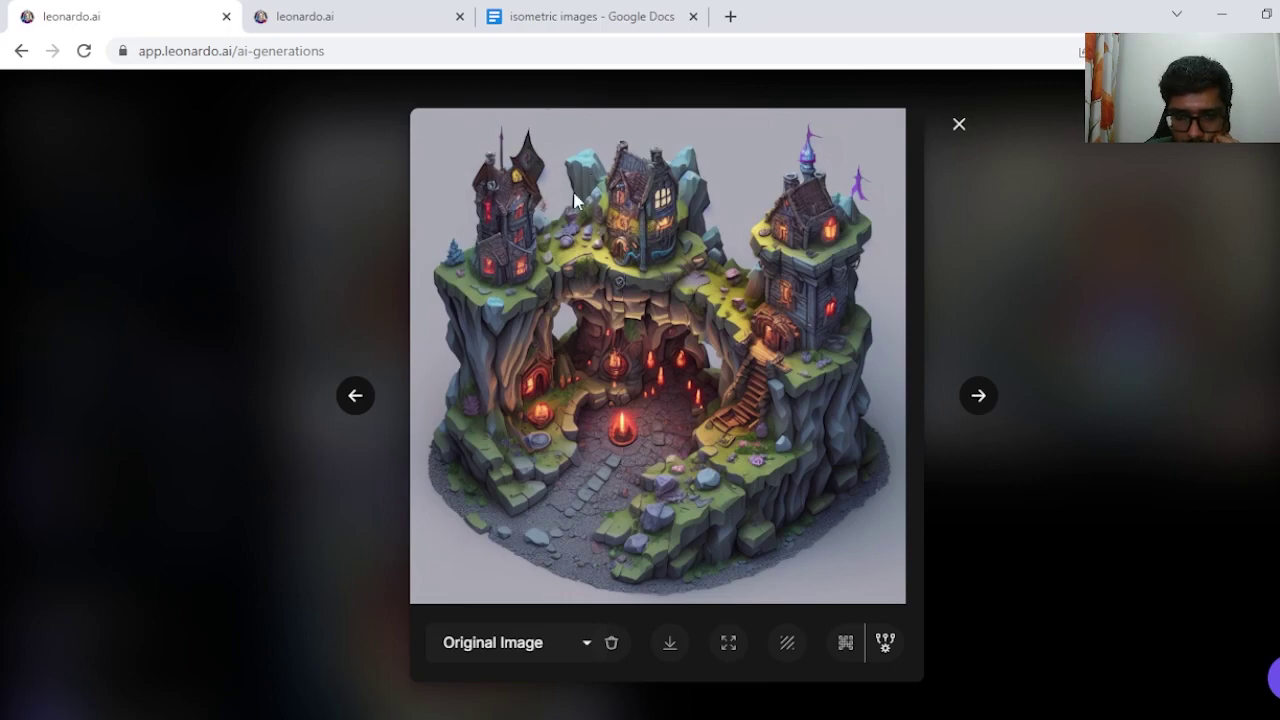
{"action": "key", "text": "Escape"}
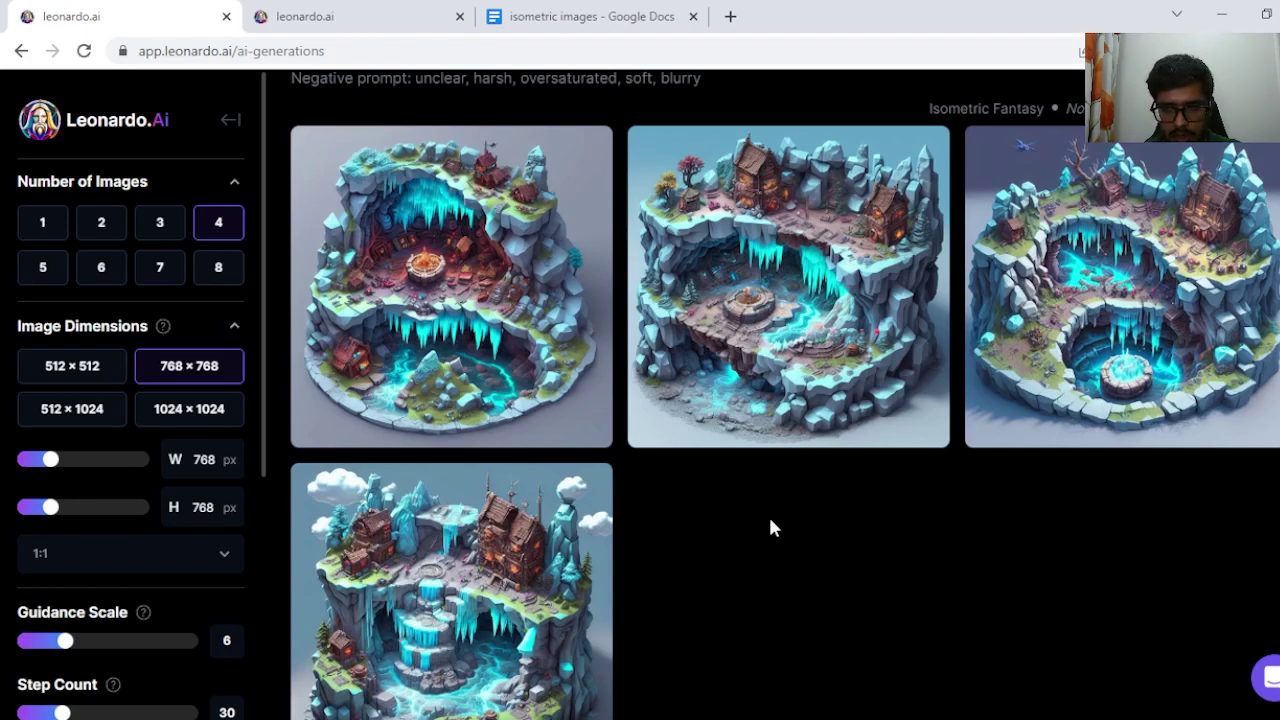
{"action": "scroll", "coordinate": [768, 525], "scroll_direction": "up", "scroll_amount": 1}
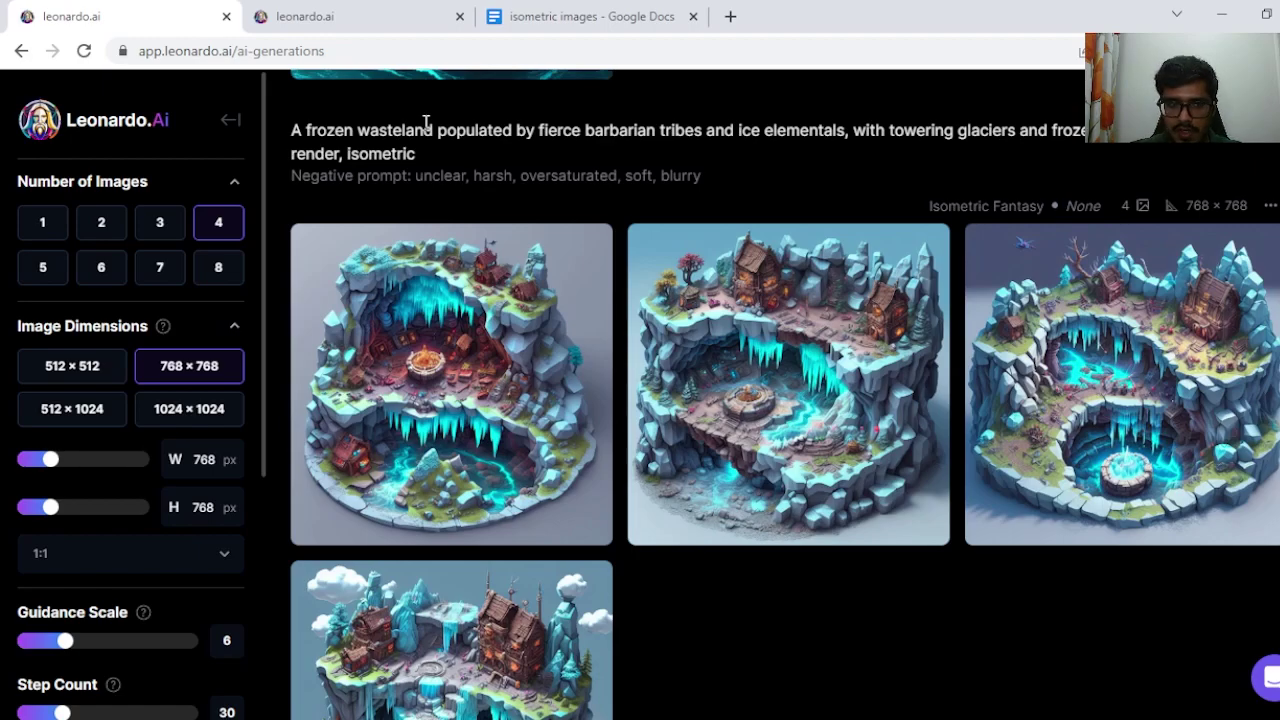
{"action": "scroll", "coordinate": [457, 251], "scroll_direction": "down", "scroll_amount": 2}
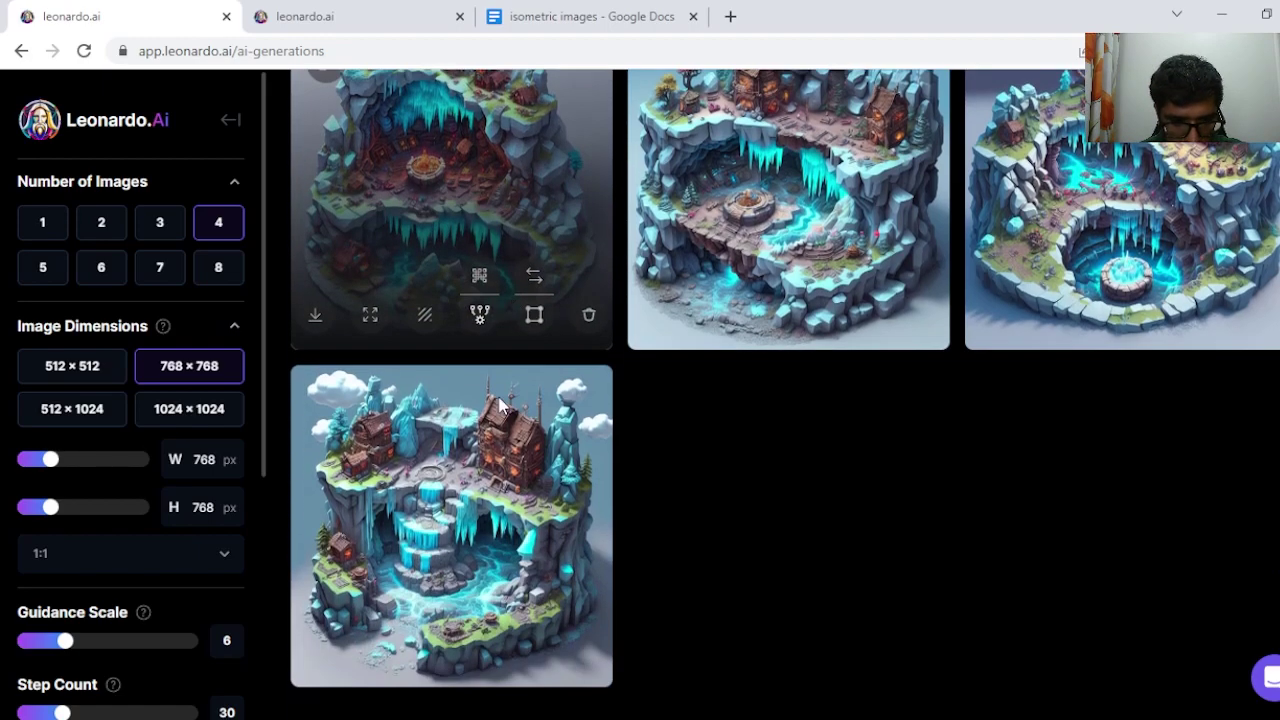
{"action": "left_click", "coordinate": [477, 506]}
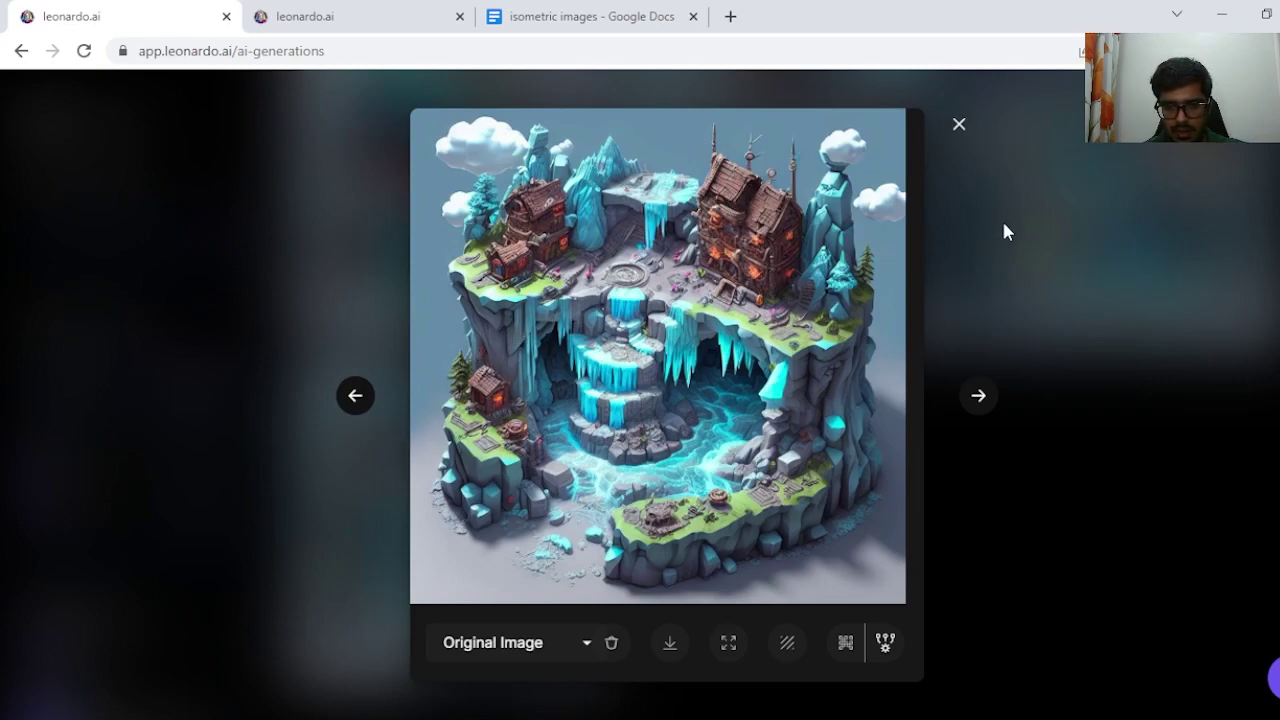
{"action": "left_click", "coordinate": [959, 125]}
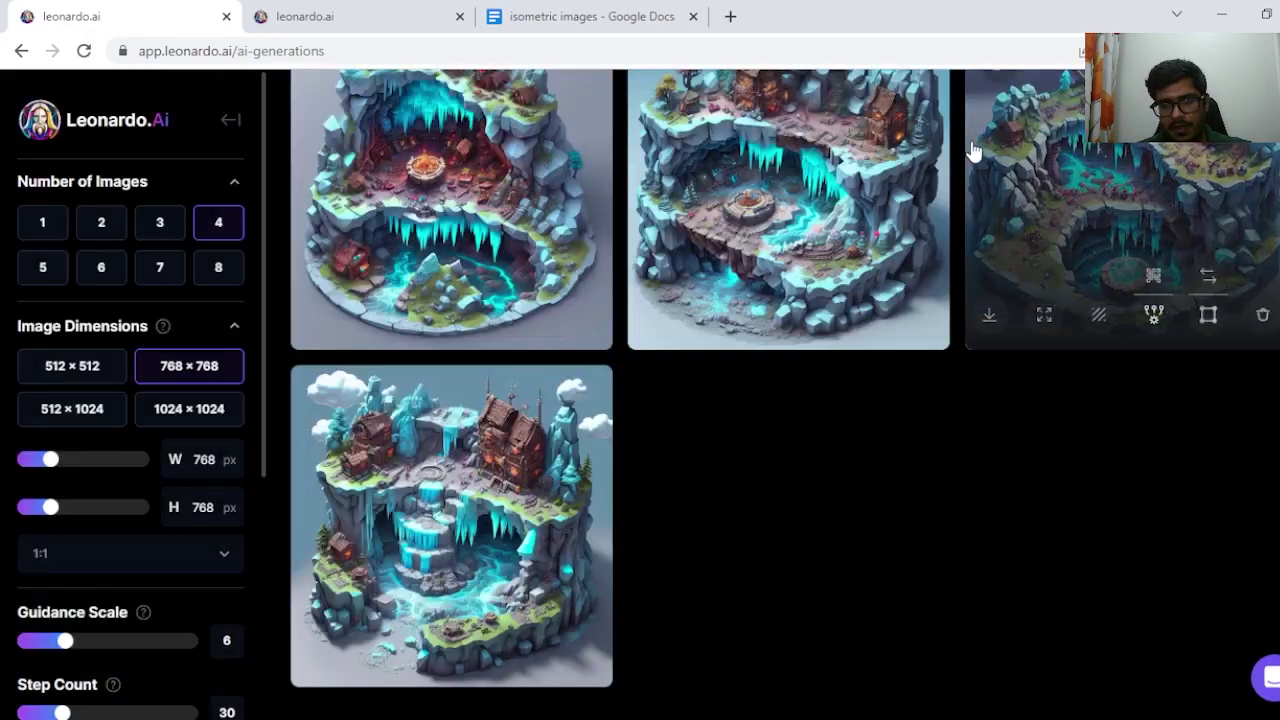
{"action": "scroll", "coordinate": [940, 257], "scroll_direction": "up", "scroll_amount": 8}
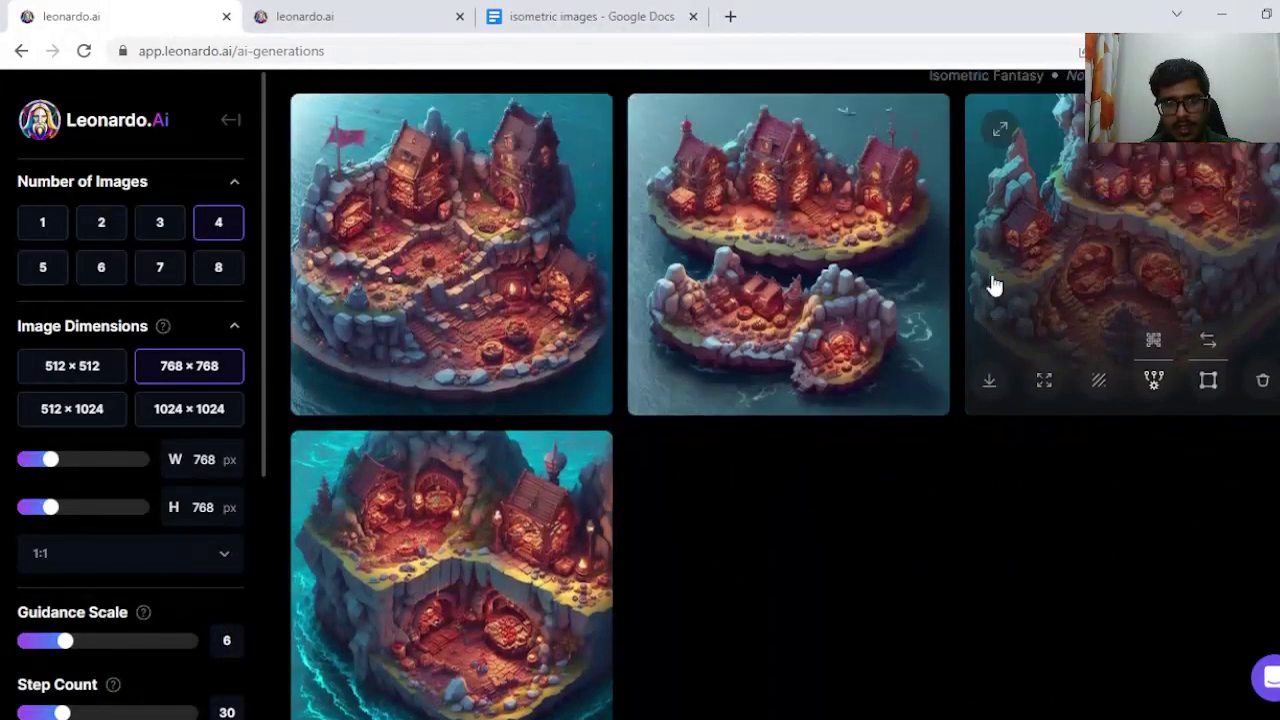
- View the second port-city image full size, then enlarge the first, a red-flag island village
{"action": "scroll", "coordinate": [716, 286], "scroll_direction": "up", "scroll_amount": 2}
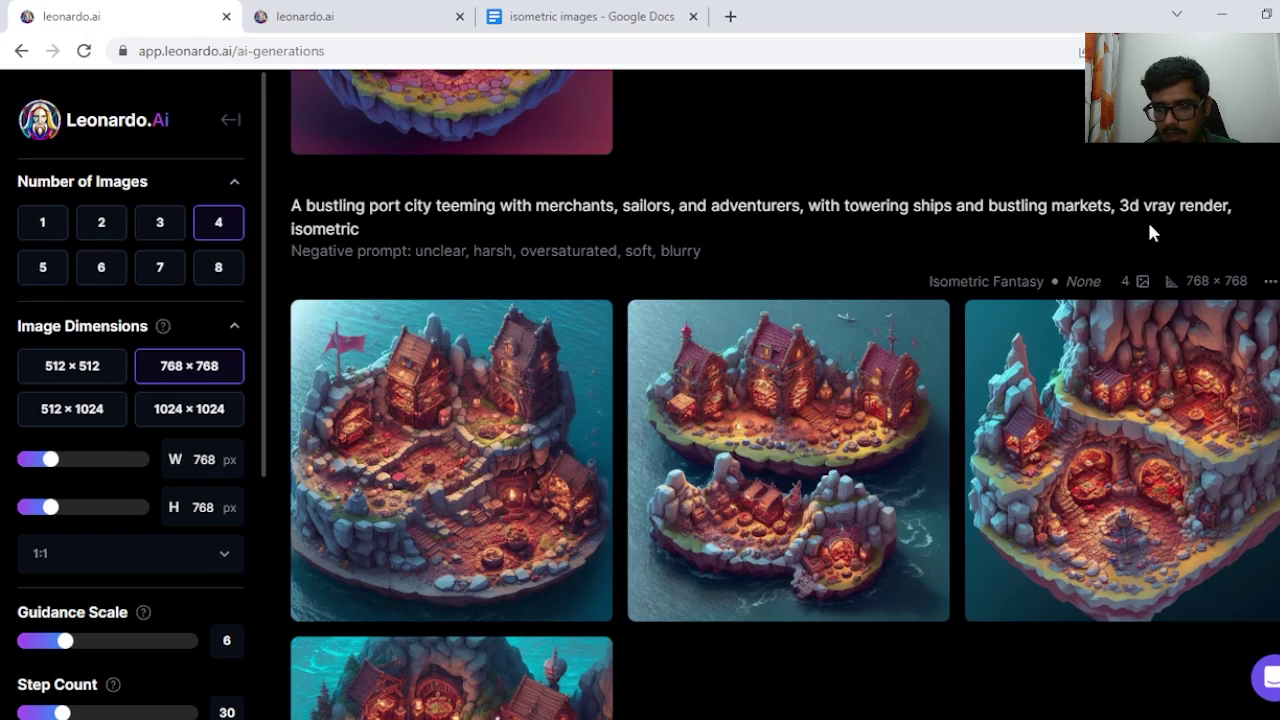
{"action": "scroll", "coordinate": [500, 357], "scroll_direction": "down", "scroll_amount": 1}
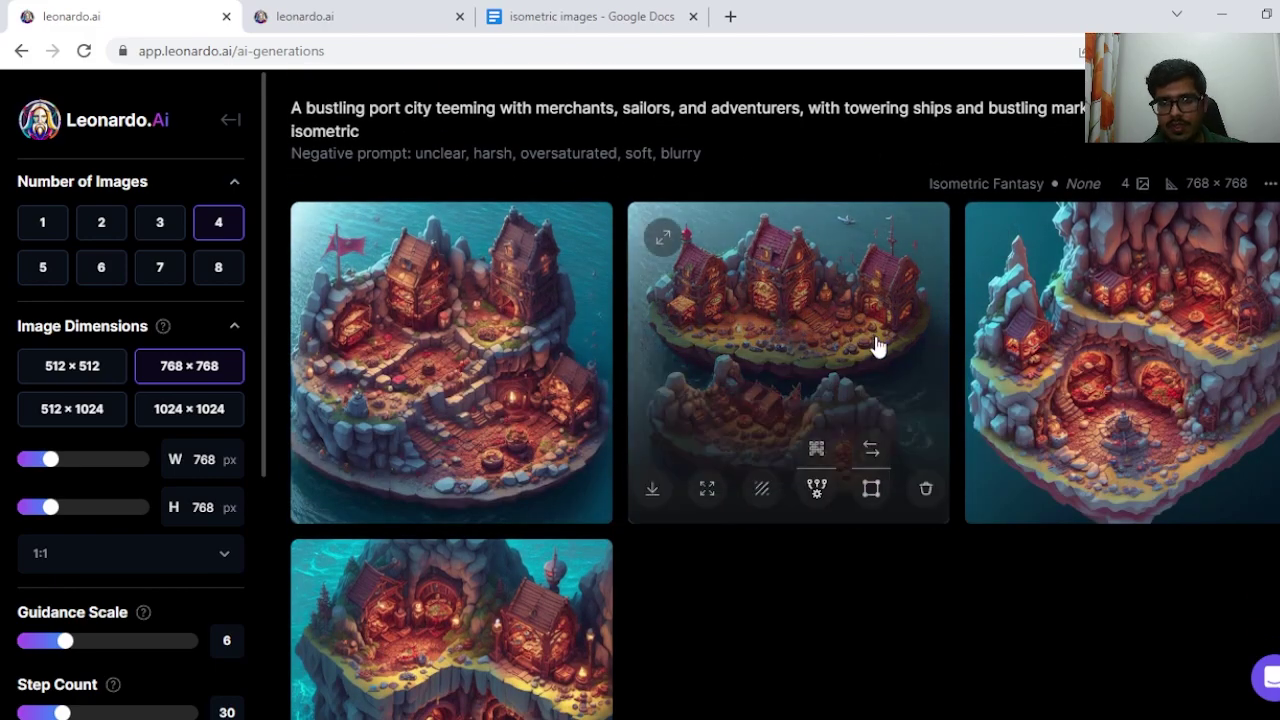
{"action": "left_click", "coordinate": [877, 346]}
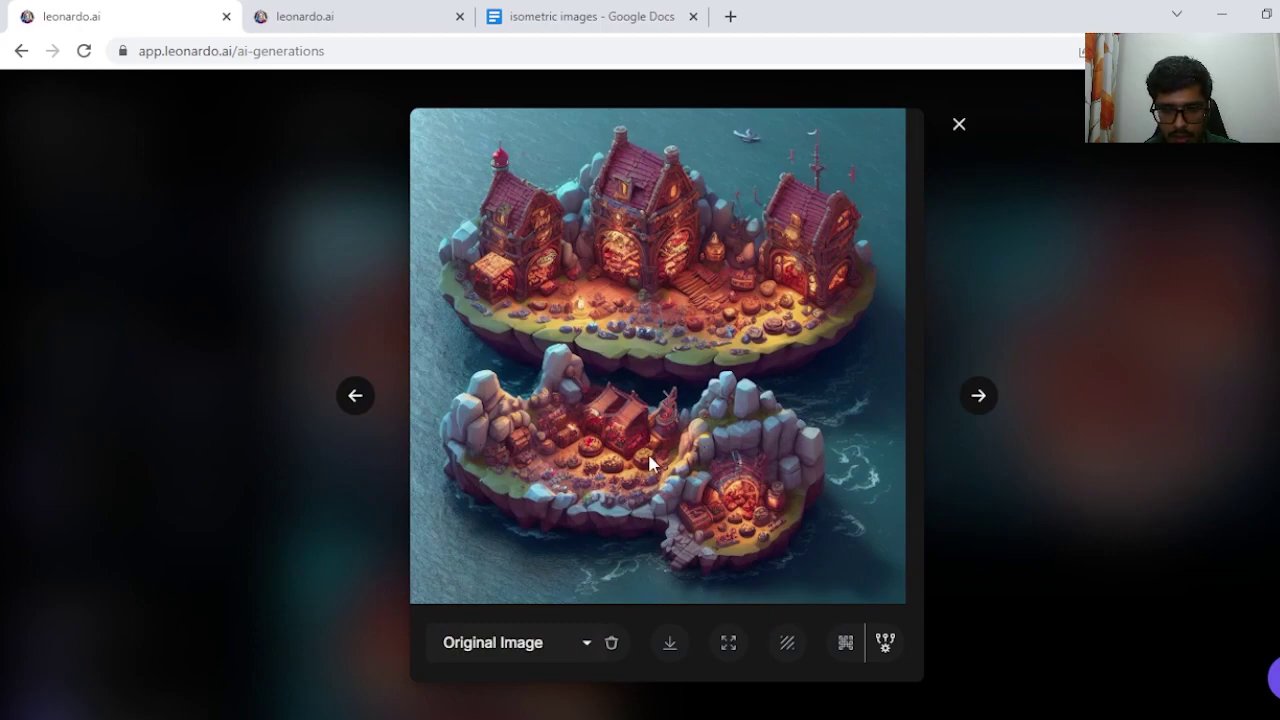
{"action": "left_click", "coordinate": [958, 218]}
{"action": "scroll", "coordinate": [891, 320], "scroll_direction": "down", "scroll_amount": 2}
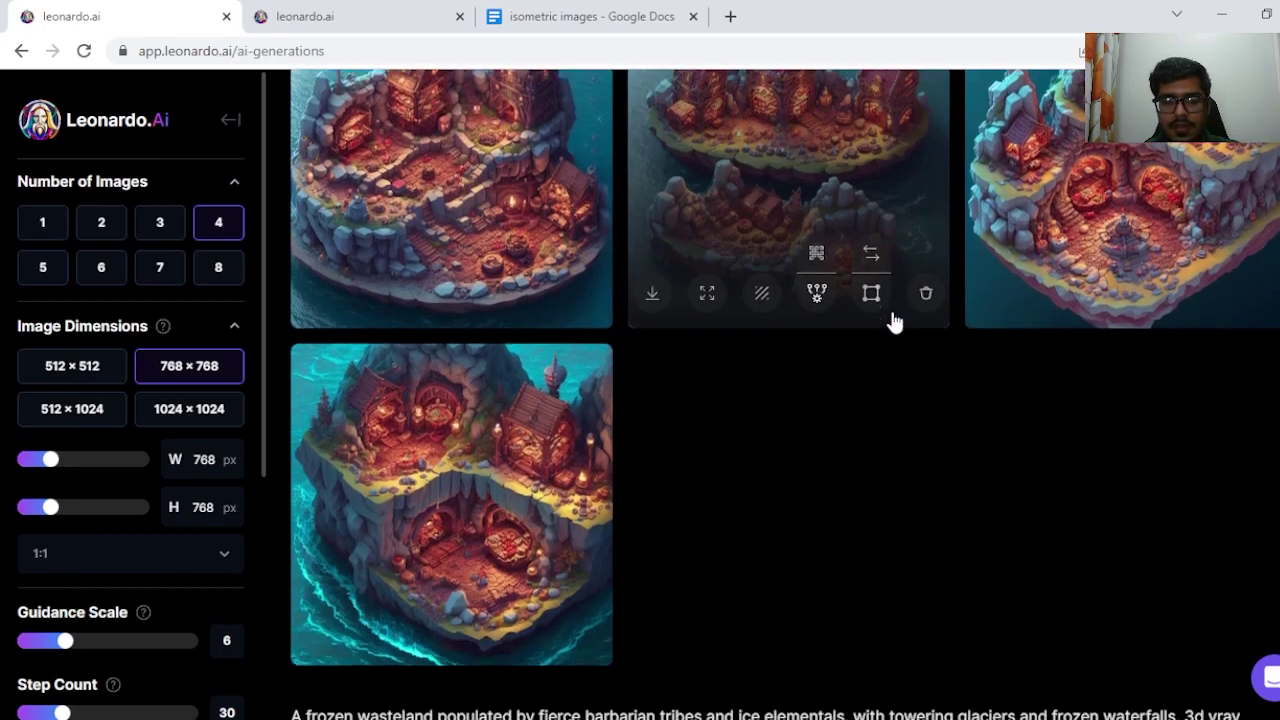
{"action": "scroll", "coordinate": [1073, 500], "scroll_direction": "up", "scroll_amount": 2}
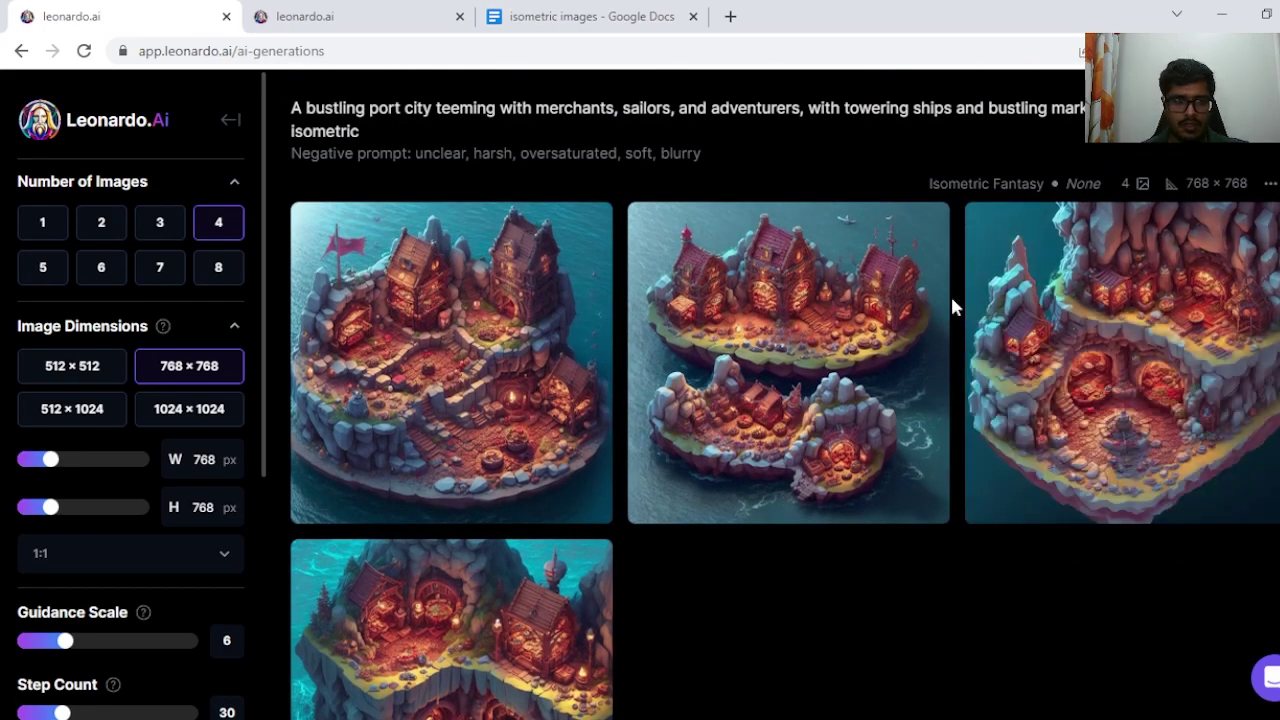
{"action": "left_click", "coordinate": [490, 225]}
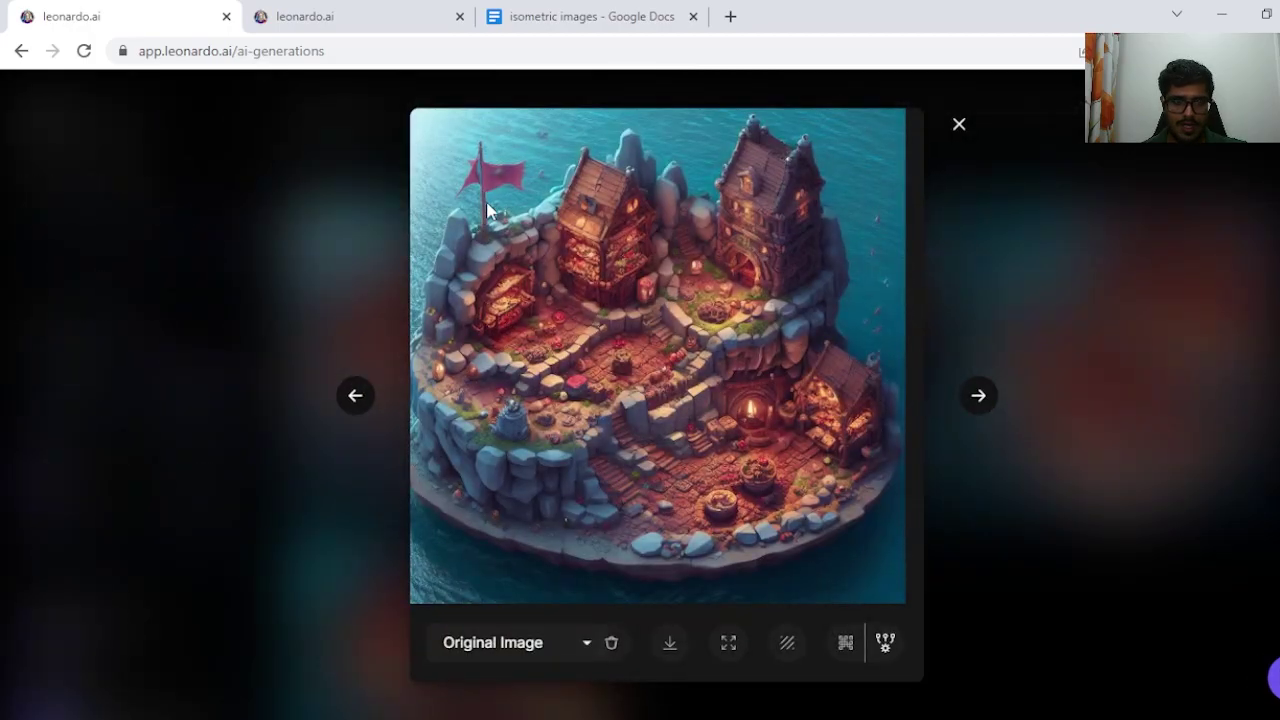
- Close the port-city image and enlarge the second cavern image with the glowing pink crystal
{"action": "left_click", "coordinate": [1143, 302]}
{"action": "scroll", "coordinate": [1040, 349], "scroll_direction": "down", "scroll_amount": 7}
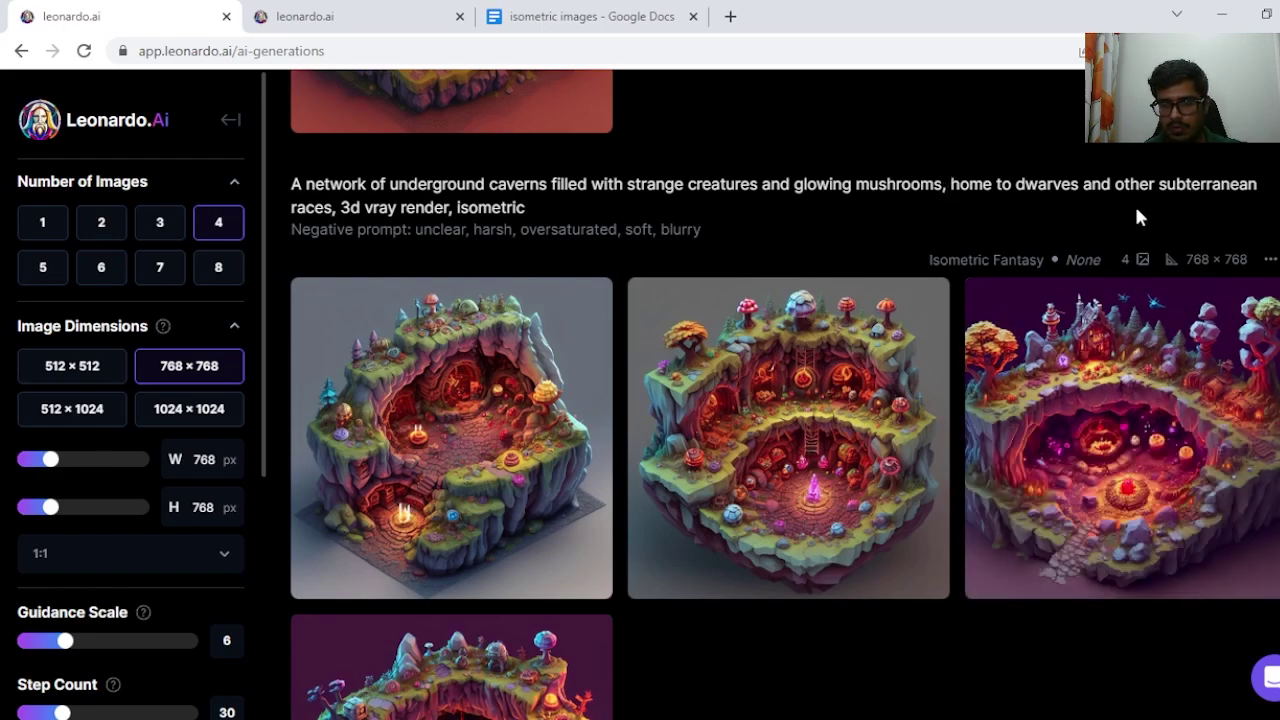
{"action": "mouse_move", "coordinate": [1195, 423]}
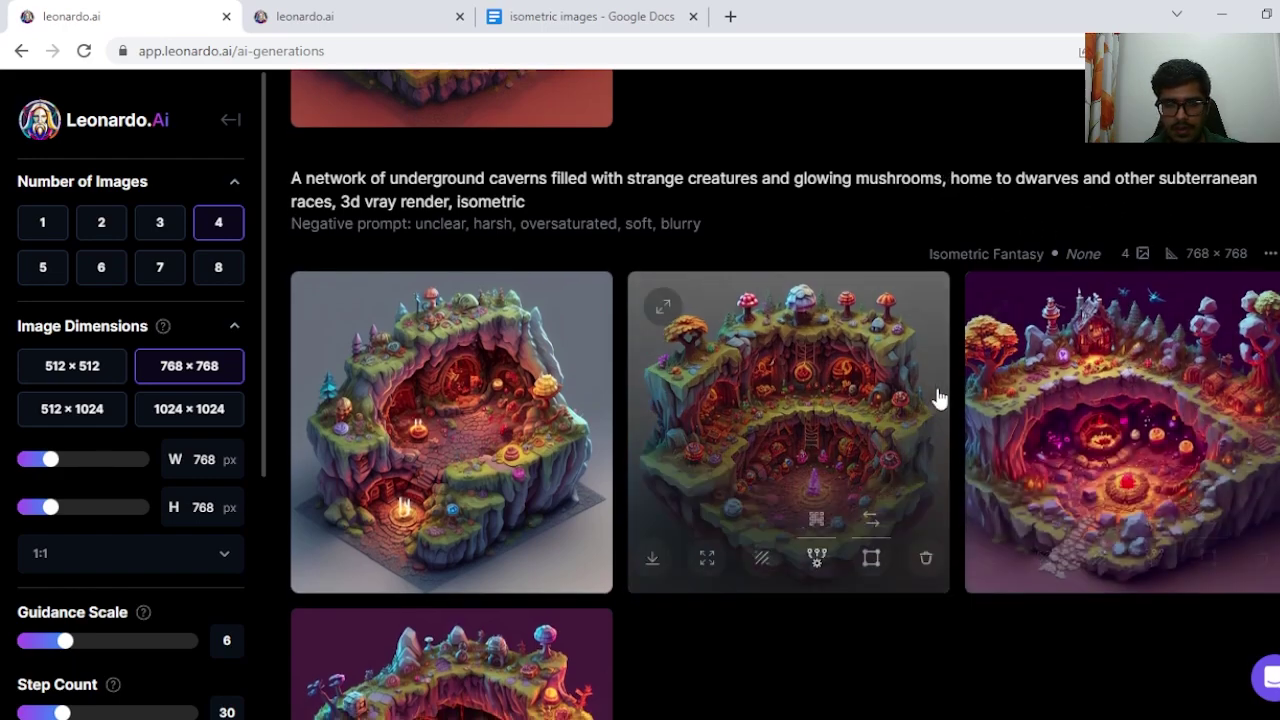
{"action": "scroll", "coordinate": [910, 366], "scroll_direction": "down", "scroll_amount": 4}
{"action": "scroll", "coordinate": [910, 366], "scroll_direction": "up", "scroll_amount": 1}
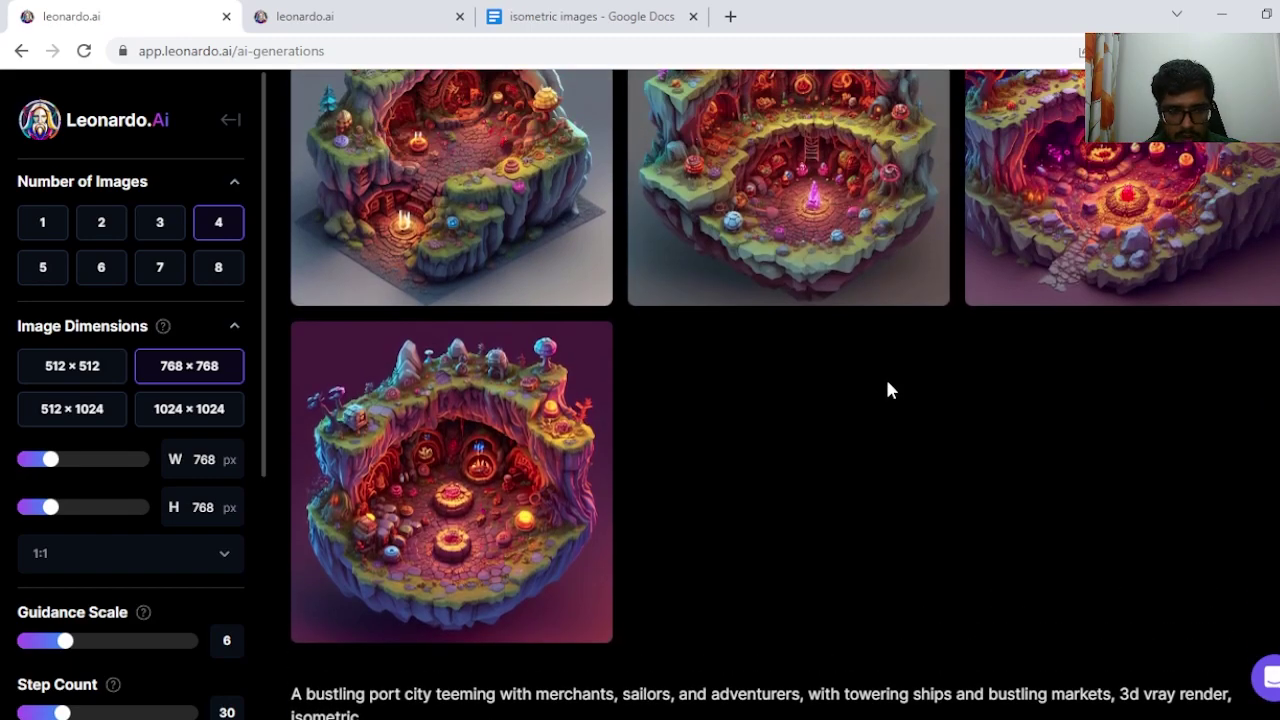
{"action": "scroll", "coordinate": [885, 376], "scroll_direction": "up", "scroll_amount": 1}
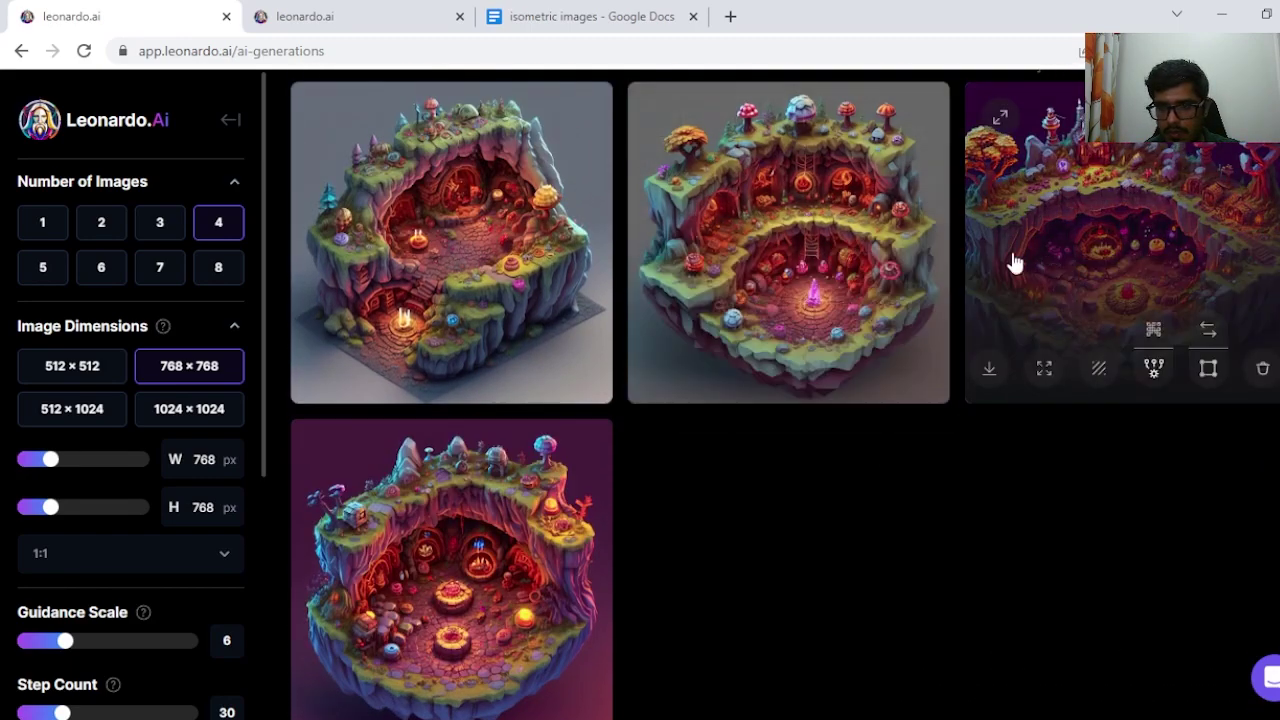
{"action": "mouse_move", "coordinate": [897, 275]}
{"action": "scroll", "coordinate": [897, 275], "scroll_direction": "up", "scroll_amount": 1}
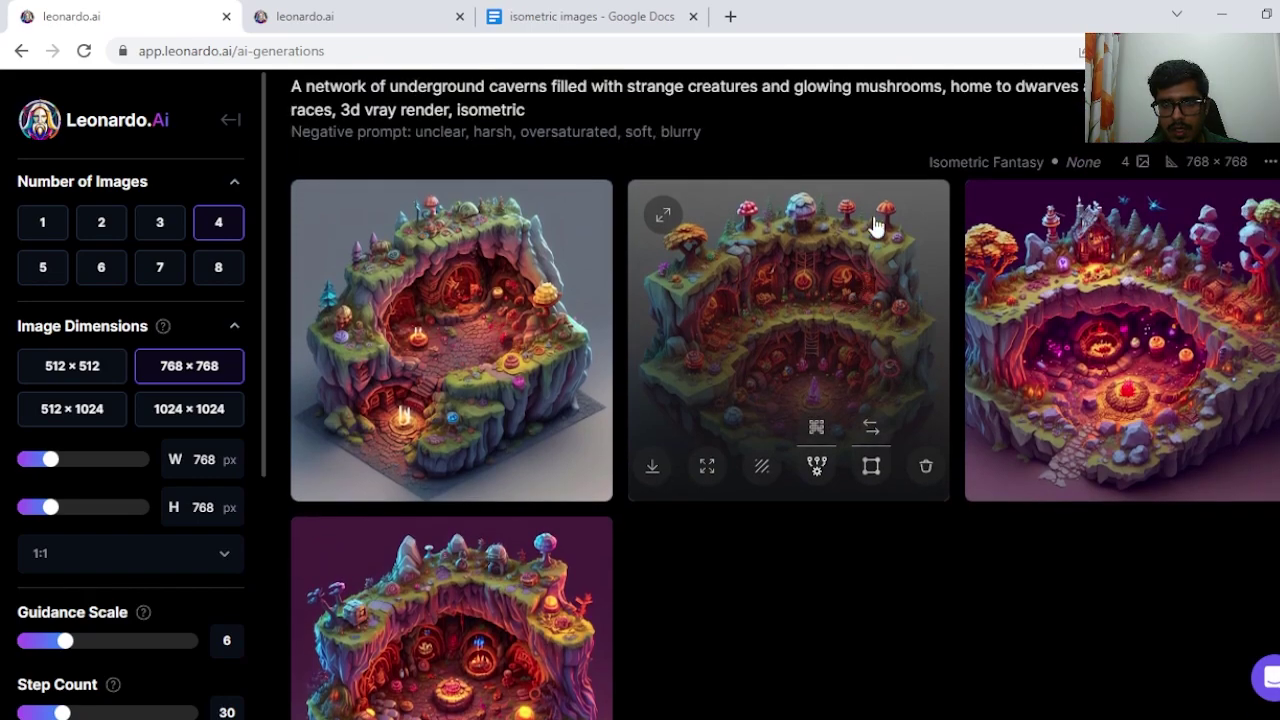
{"action": "left_click", "coordinate": [812, 294]}
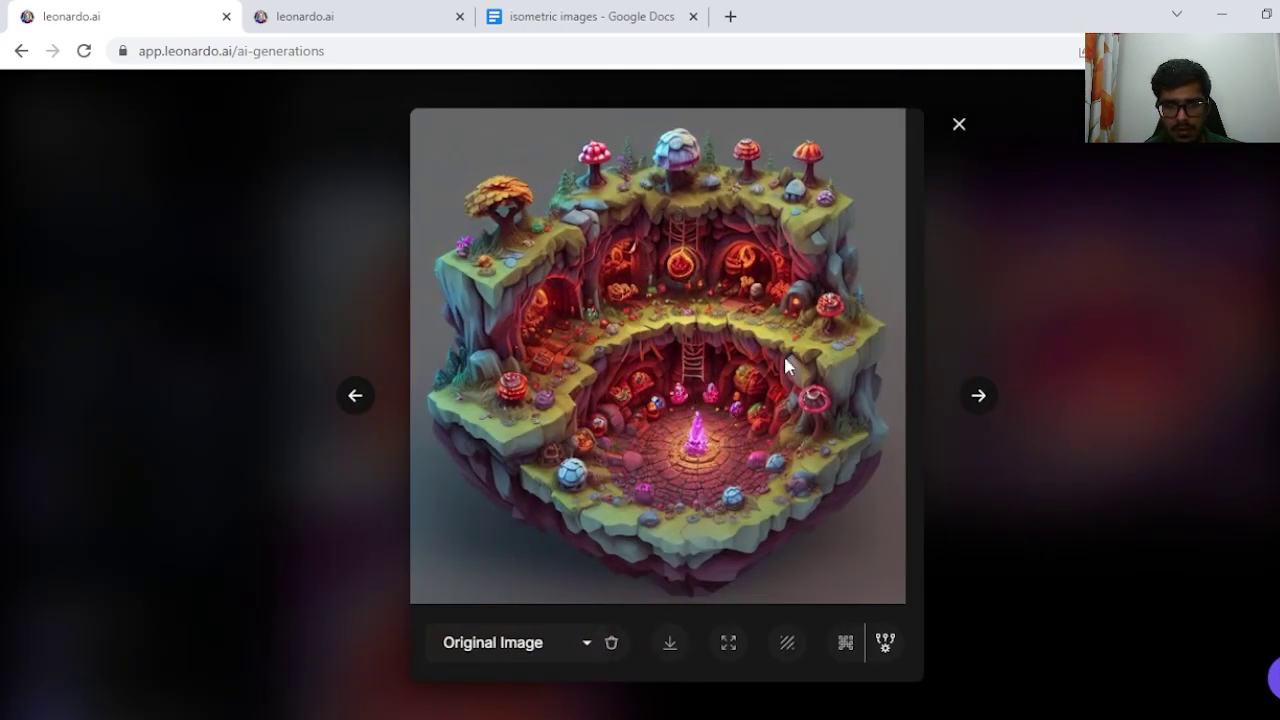
- Close the cavern image and view the second volcanic-wasteland image full size
{"action": "left_click", "coordinate": [1108, 232]}
{"action": "scroll", "coordinate": [946, 300], "scroll_direction": "up", "scroll_amount": 7}
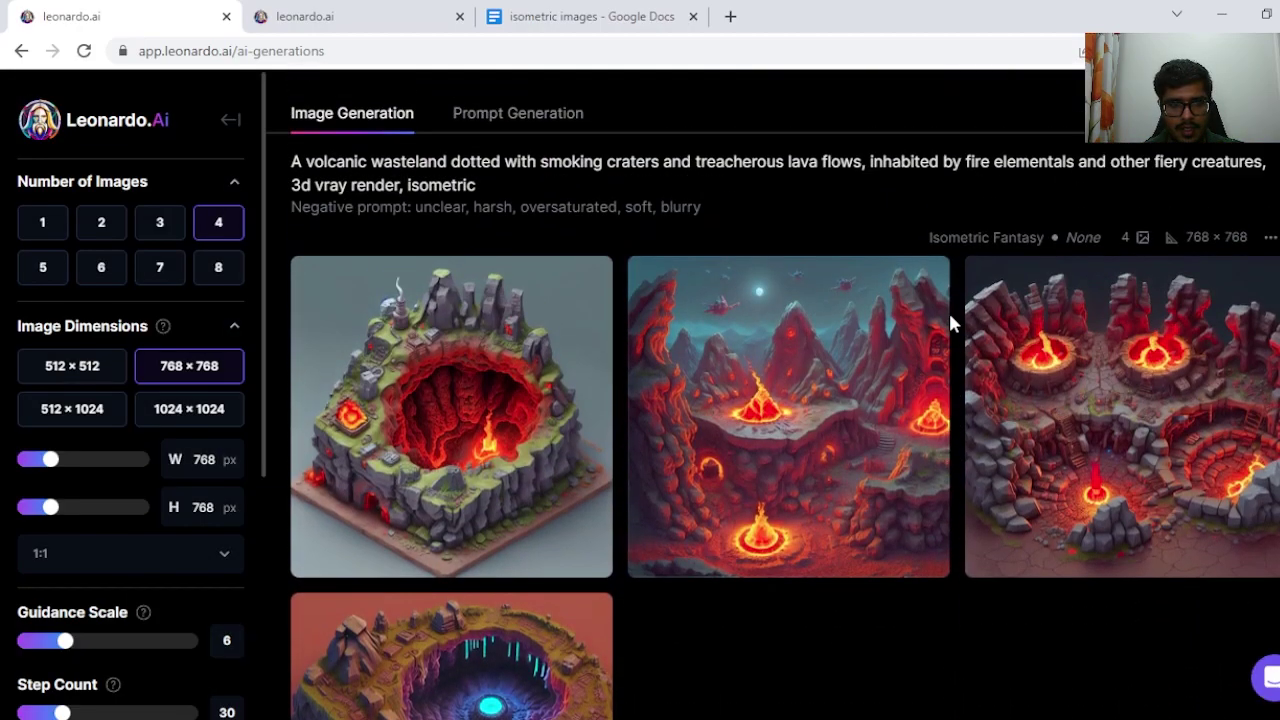
{"action": "scroll", "coordinate": [420, 172], "scroll_direction": "down", "scroll_amount": 1}
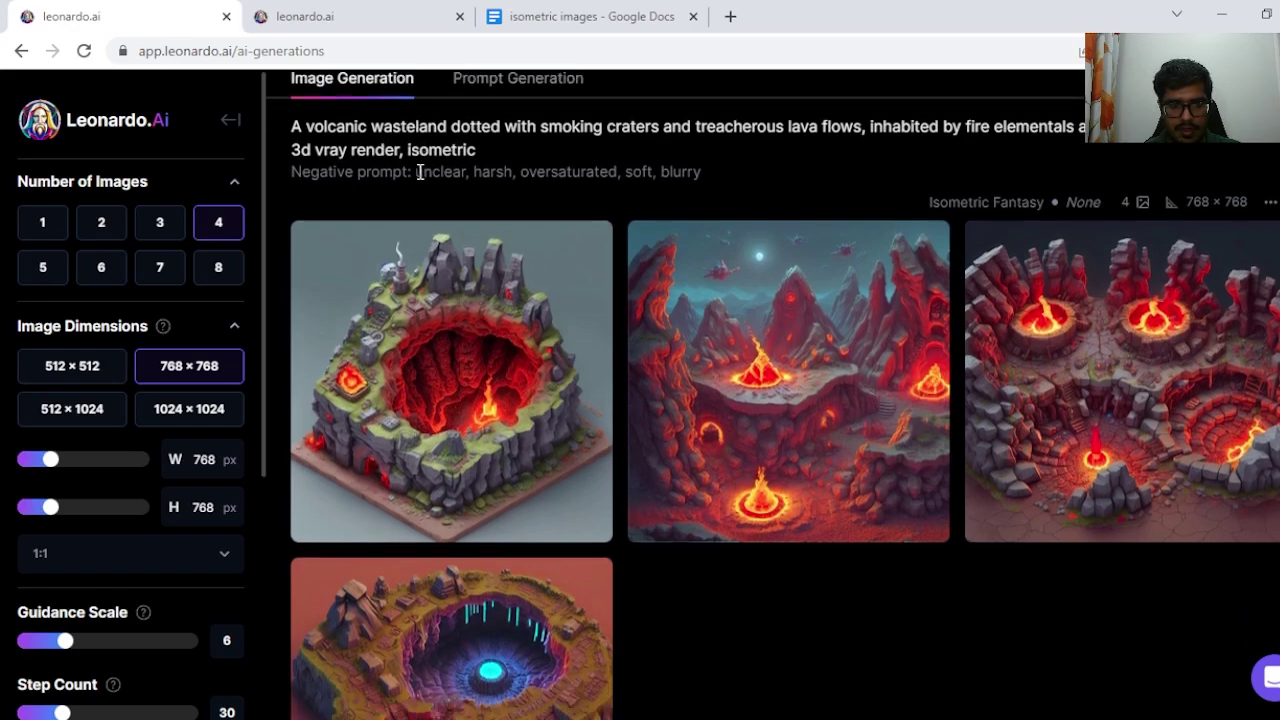
{"action": "scroll", "coordinate": [420, 172], "scroll_direction": "up", "scroll_amount": 1}
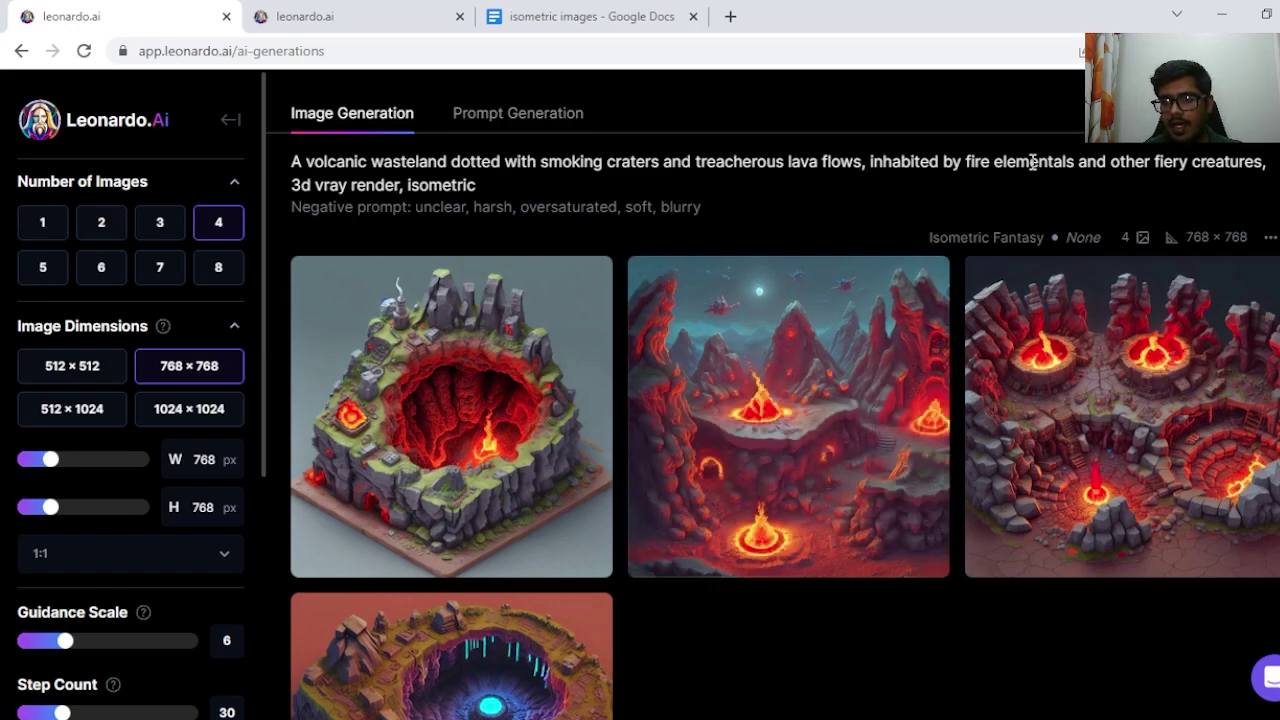
{"action": "mouse_move", "coordinate": [828, 355]}
{"action": "scroll", "coordinate": [660, 449], "scroll_direction": "down", "scroll_amount": 2}
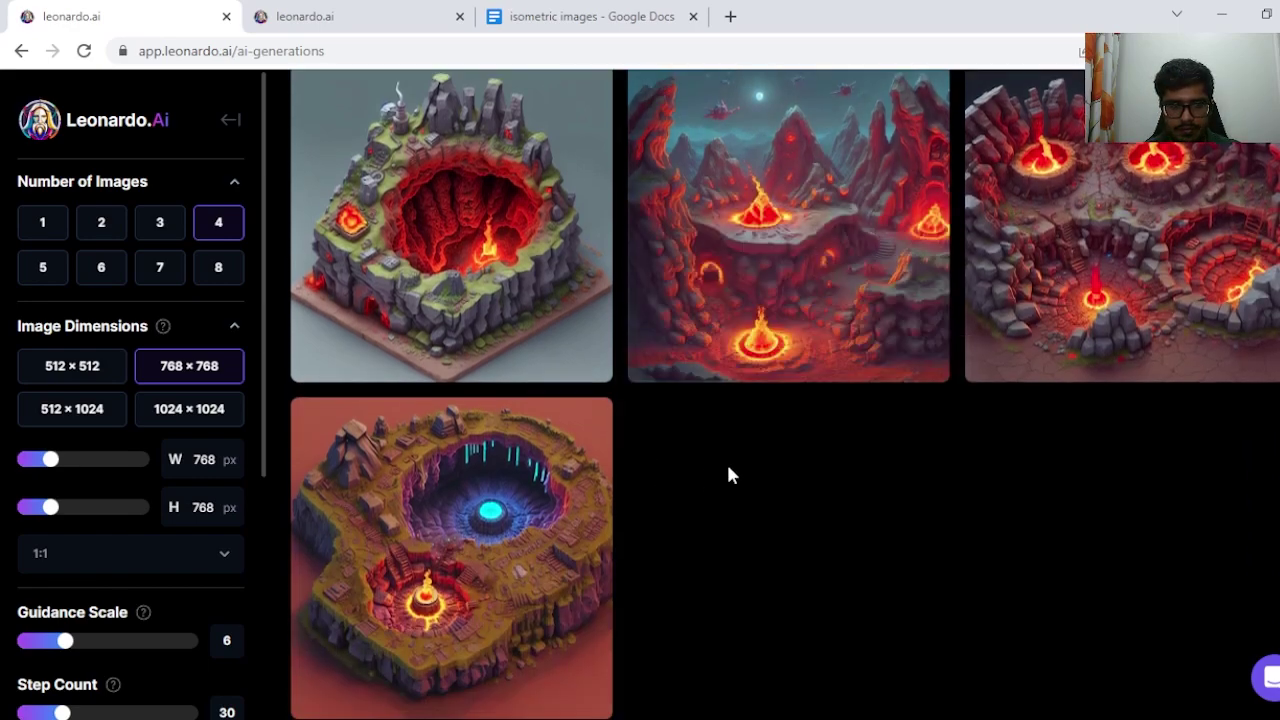
{"action": "scroll", "coordinate": [729, 474], "scroll_direction": "up", "scroll_amount": 1}
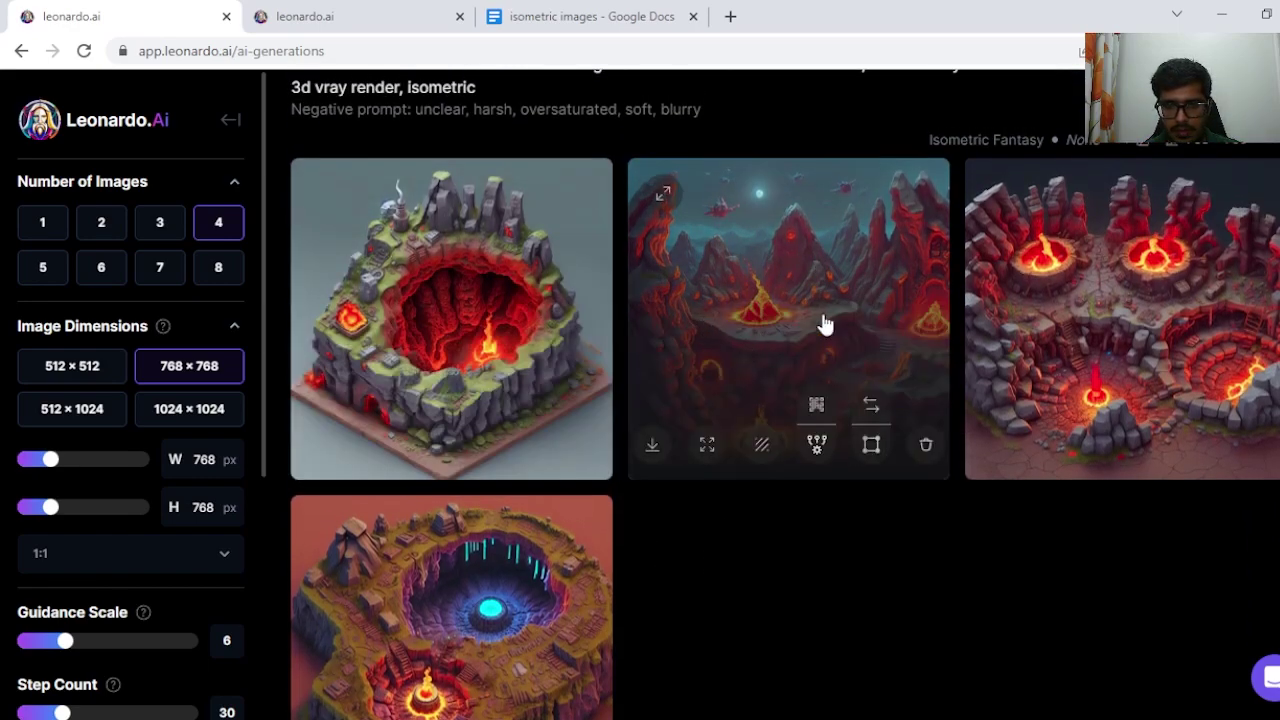
{"action": "left_click", "coordinate": [734, 230]}
{"action": "left_click", "coordinate": [1022, 202]}
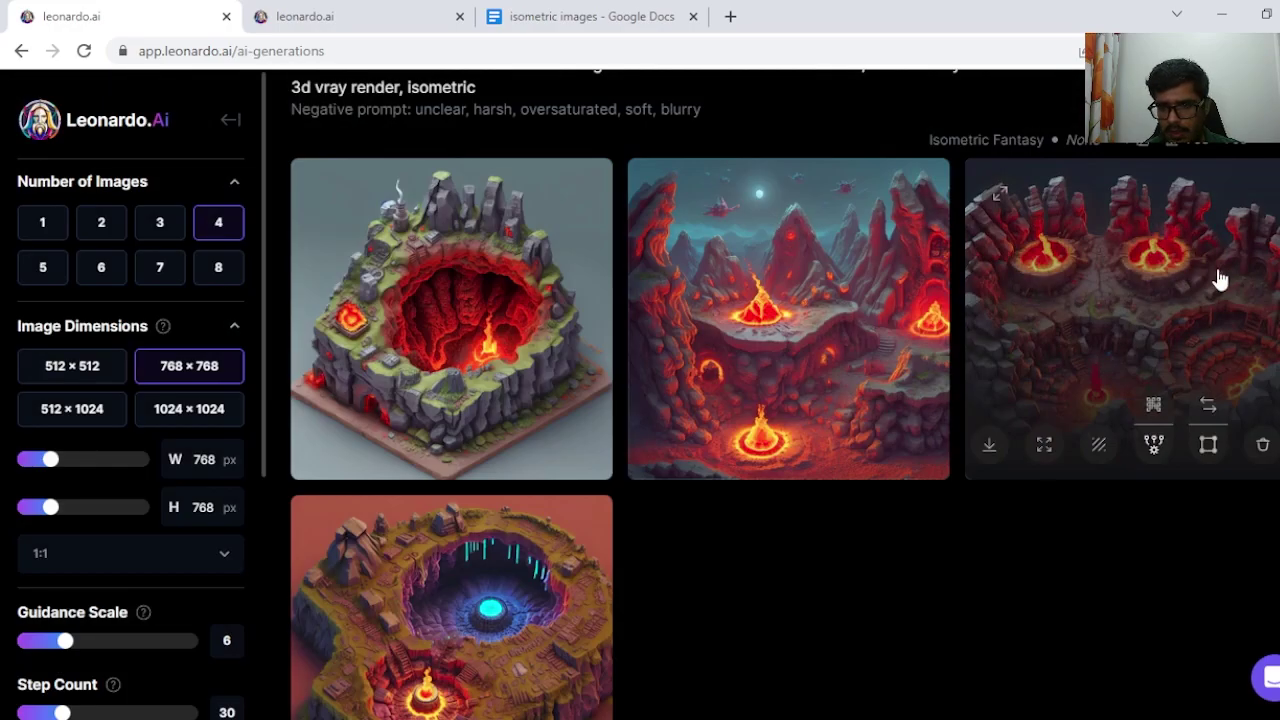
- View the third and first volcanic images full size, then go back to the prompt document
{"action": "left_click", "coordinate": [1183, 280]}
{"action": "left_click", "coordinate": [1047, 277]}
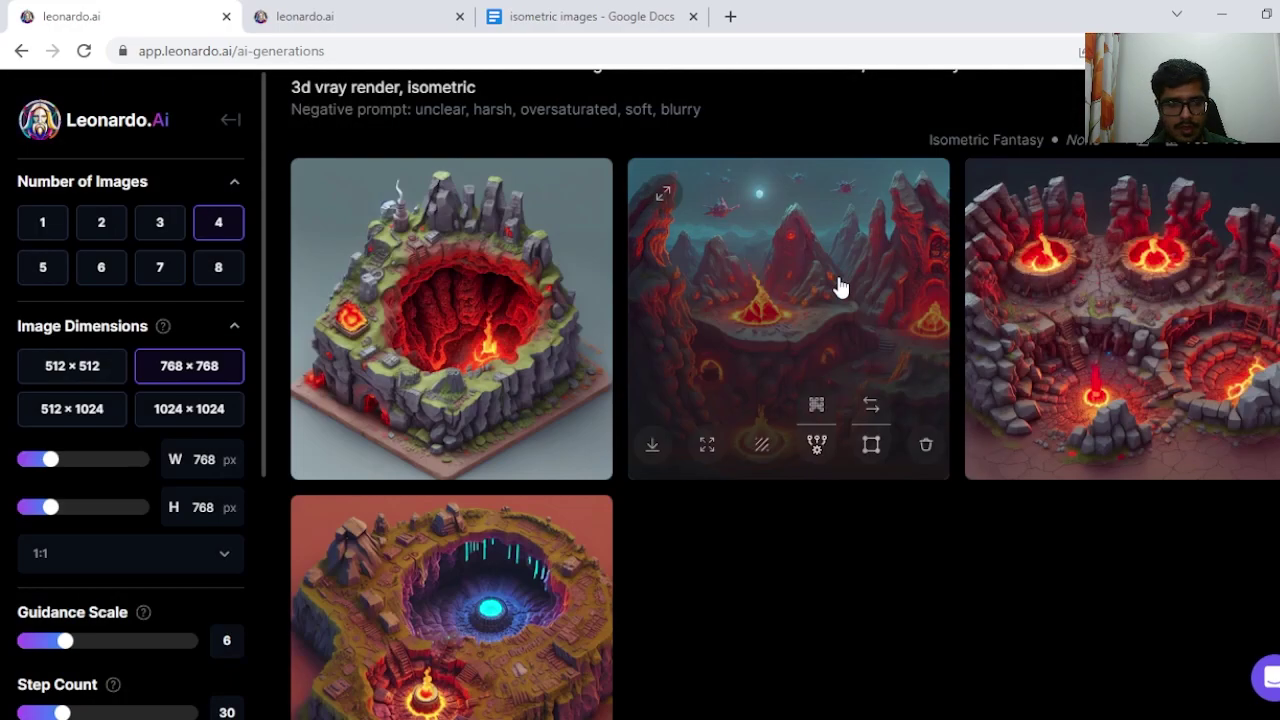
{"action": "left_click", "coordinate": [446, 283]}
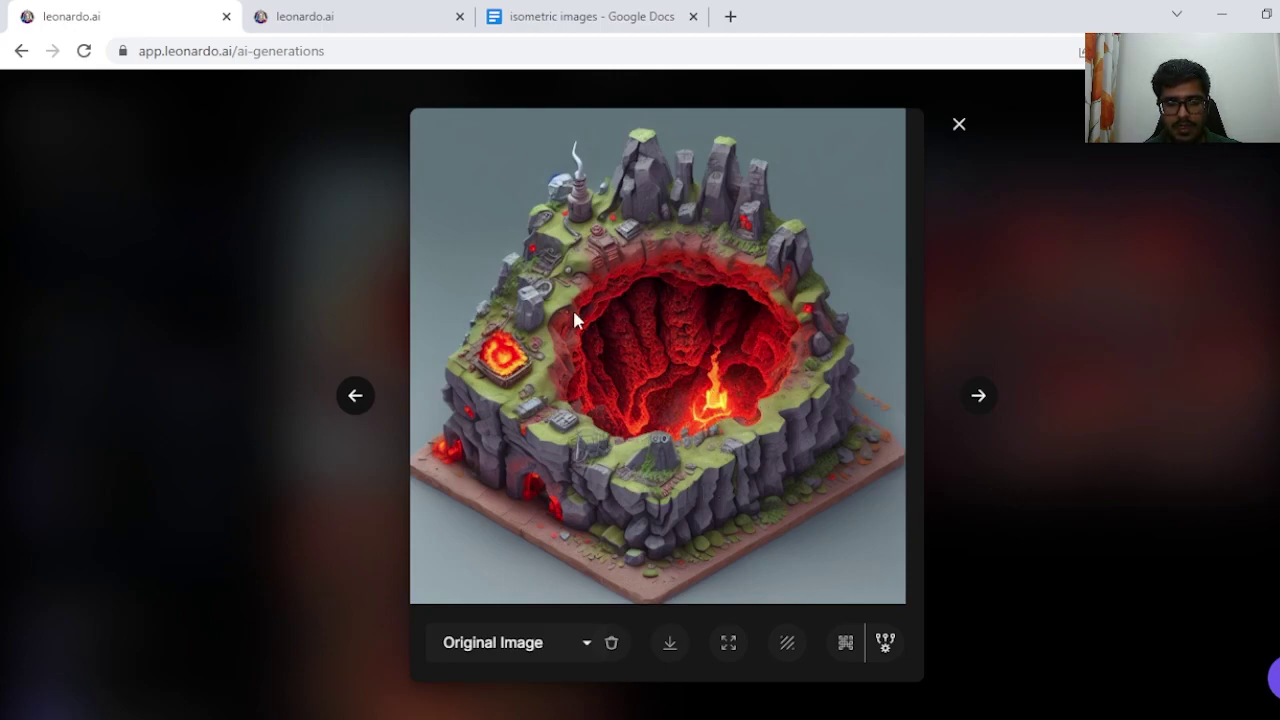
{"action": "left_click", "coordinate": [959, 123]}
{"action": "scroll", "coordinate": [720, 185], "scroll_direction": "up", "scroll_amount": 3}
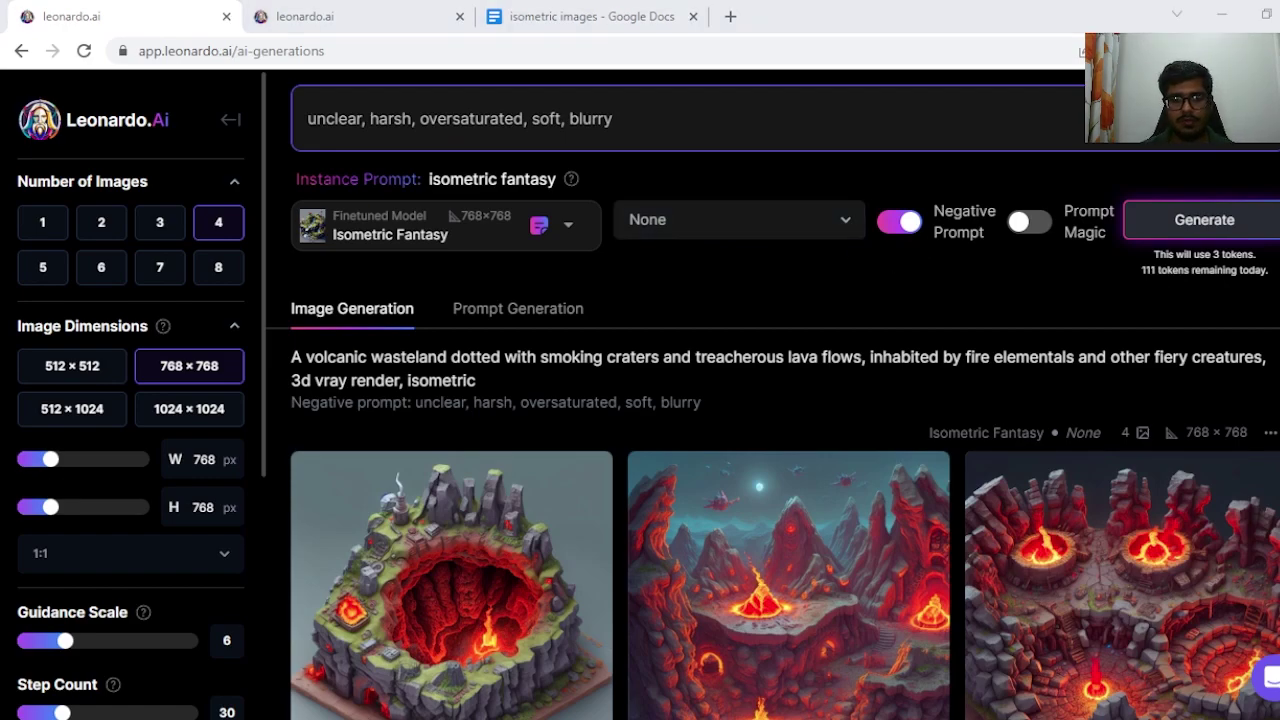
{"action": "left_click", "coordinate": [590, 16]}
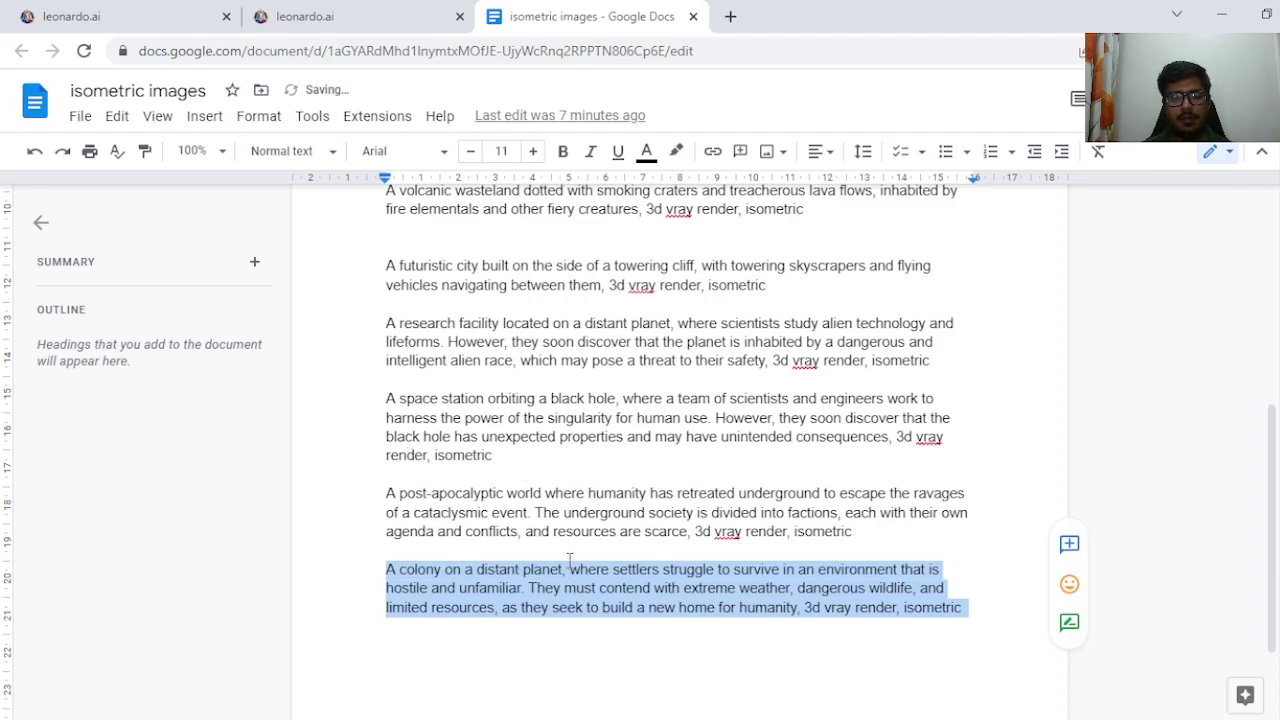
- Switch from the prompt document to the first Leonardo.Ai tab showing the futuristic-city results
{"action": "key", "text": "ctrl+1"}
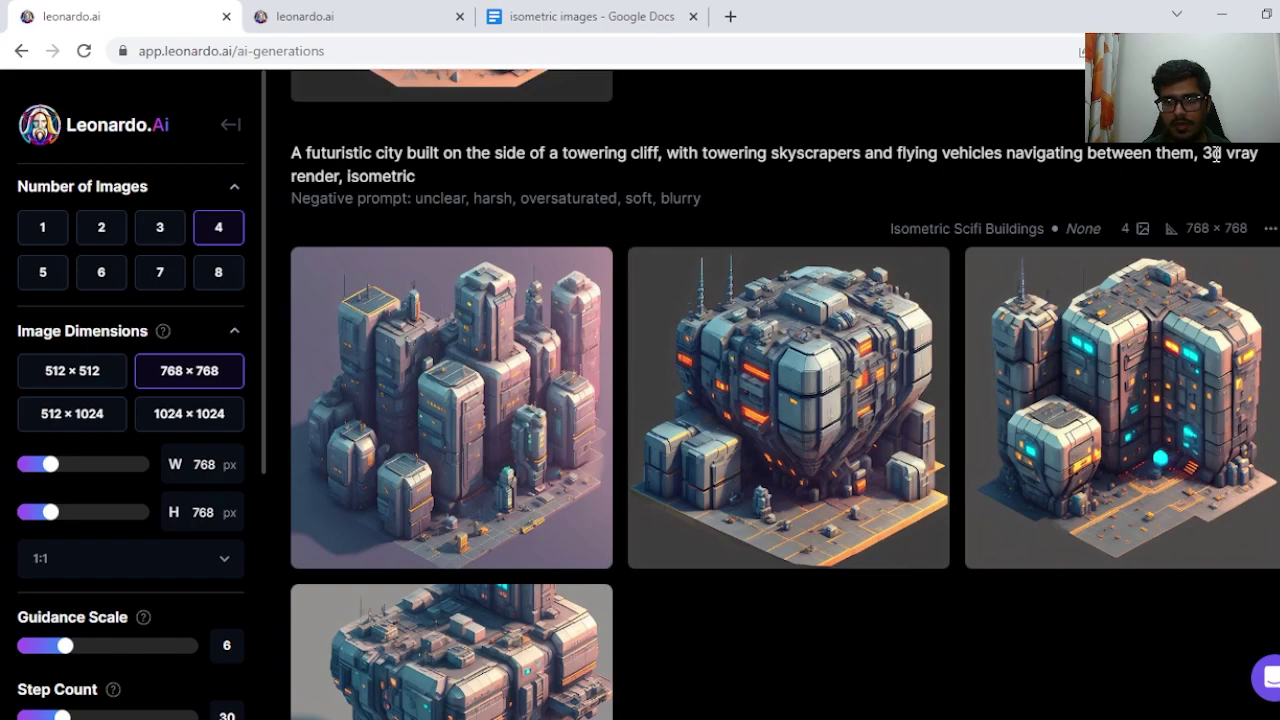
- Enlarge the first cliffside futuristic-city image of pastel sci-fi towers
{"action": "scroll", "coordinate": [674, 463], "scroll_direction": "down", "scroll_amount": 1}
{"action": "scroll", "coordinate": [890, 590], "scroll_direction": "down", "scroll_amount": 1}
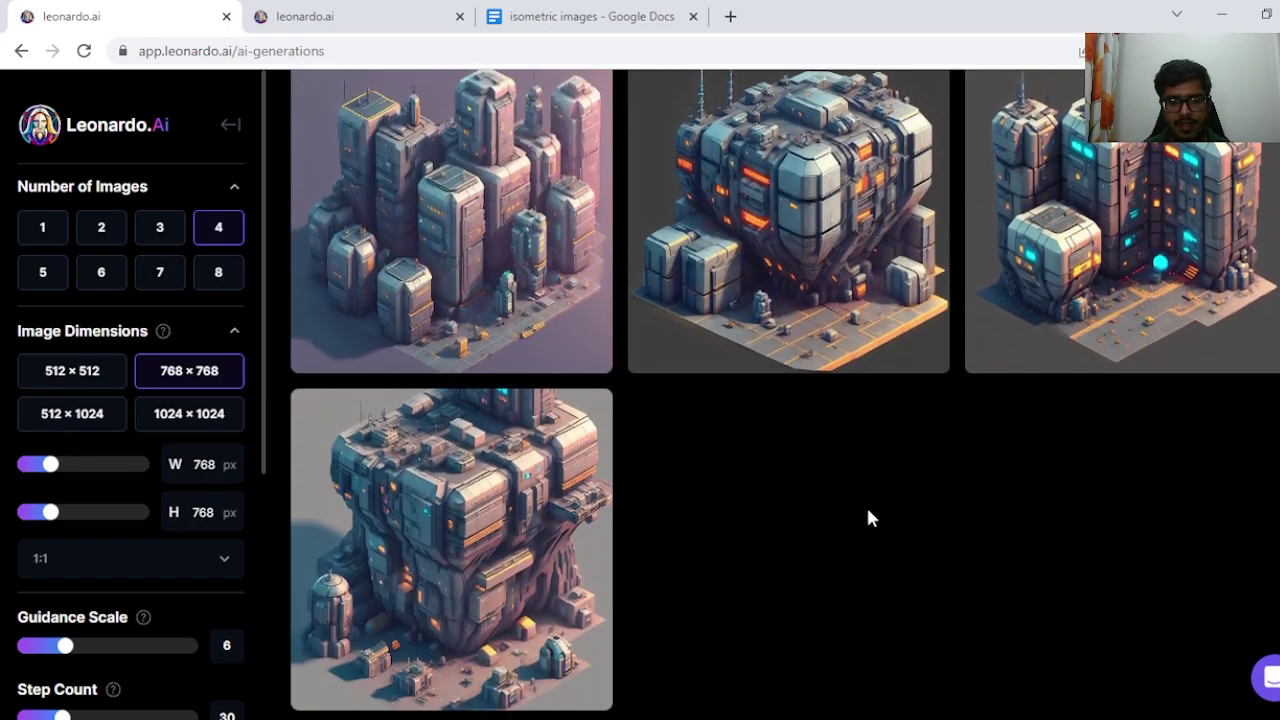
{"action": "left_click", "coordinate": [525, 214]}
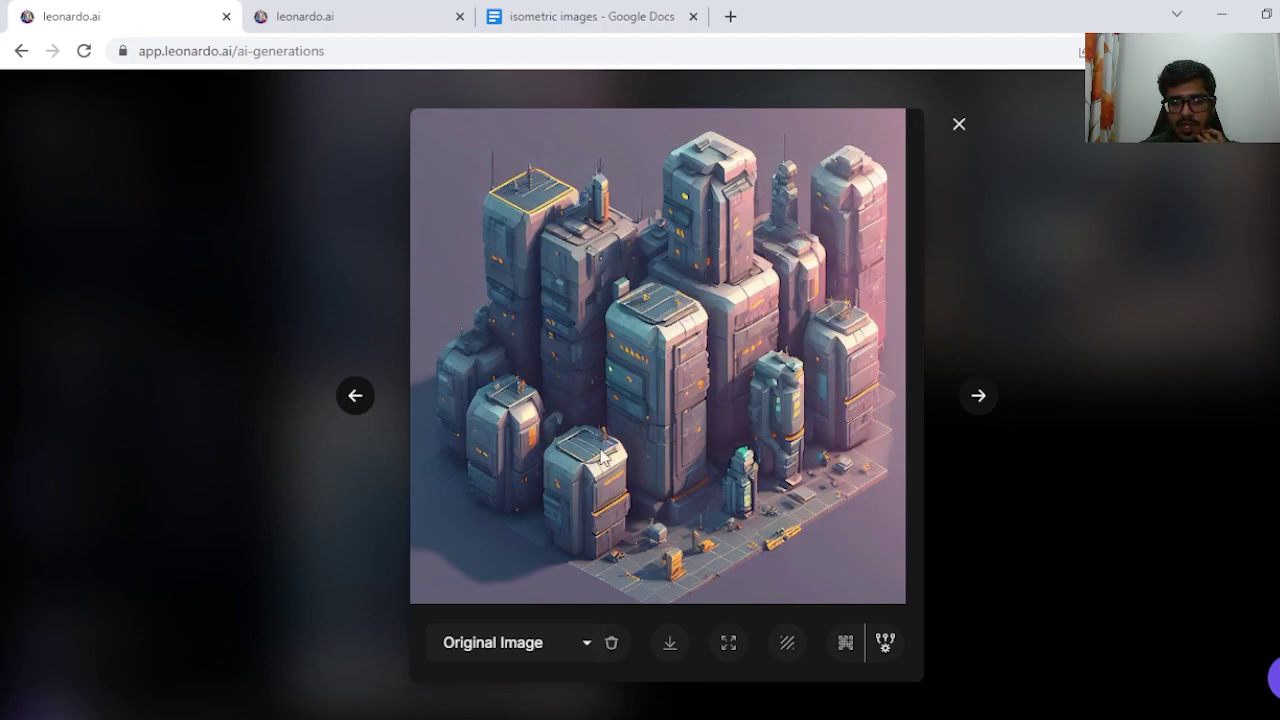
- Close the city image and view the first research-facility image enlarged
{"action": "left_click", "coordinate": [958, 124]}
{"action": "scroll", "coordinate": [905, 255], "scroll_direction": "down", "scroll_amount": 4}
{"action": "scroll", "coordinate": [905, 270], "scroll_direction": "up", "scroll_amount": 3}
{"action": "scroll", "coordinate": [903, 285], "scroll_direction": "up", "scroll_amount": 4}
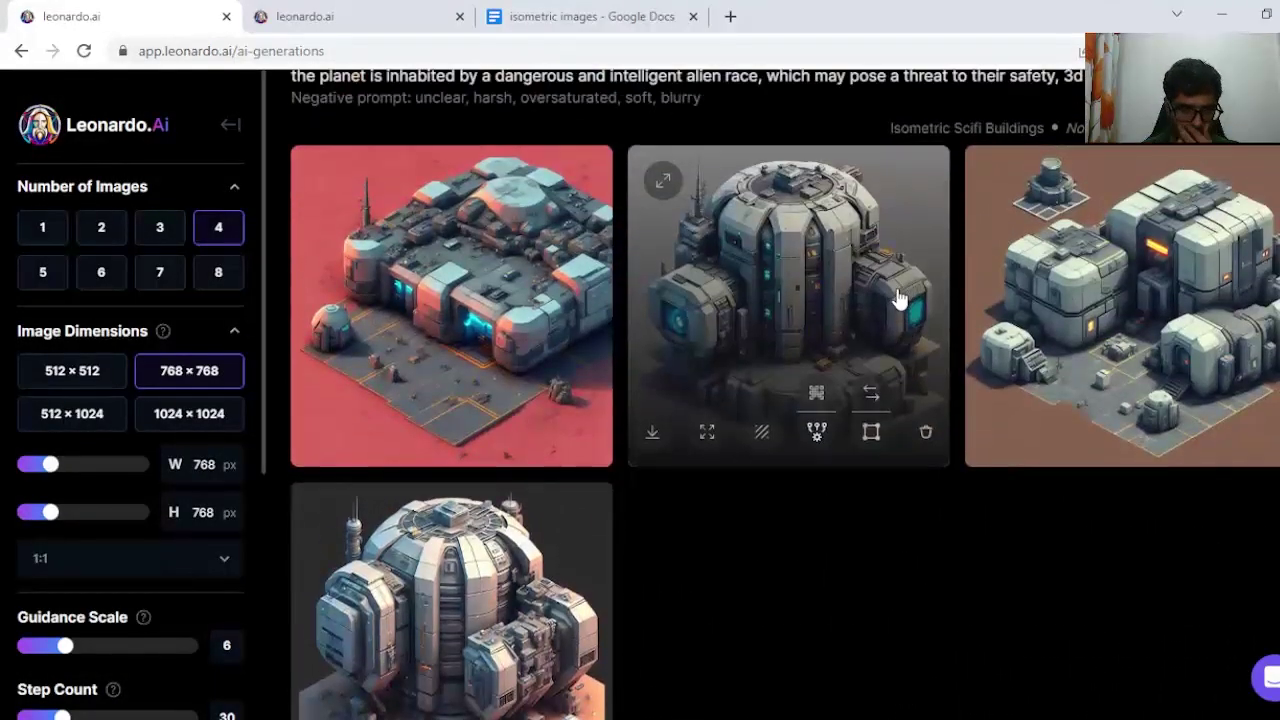
{"action": "scroll", "coordinate": [400, 265], "scroll_direction": "down", "scroll_amount": 1}
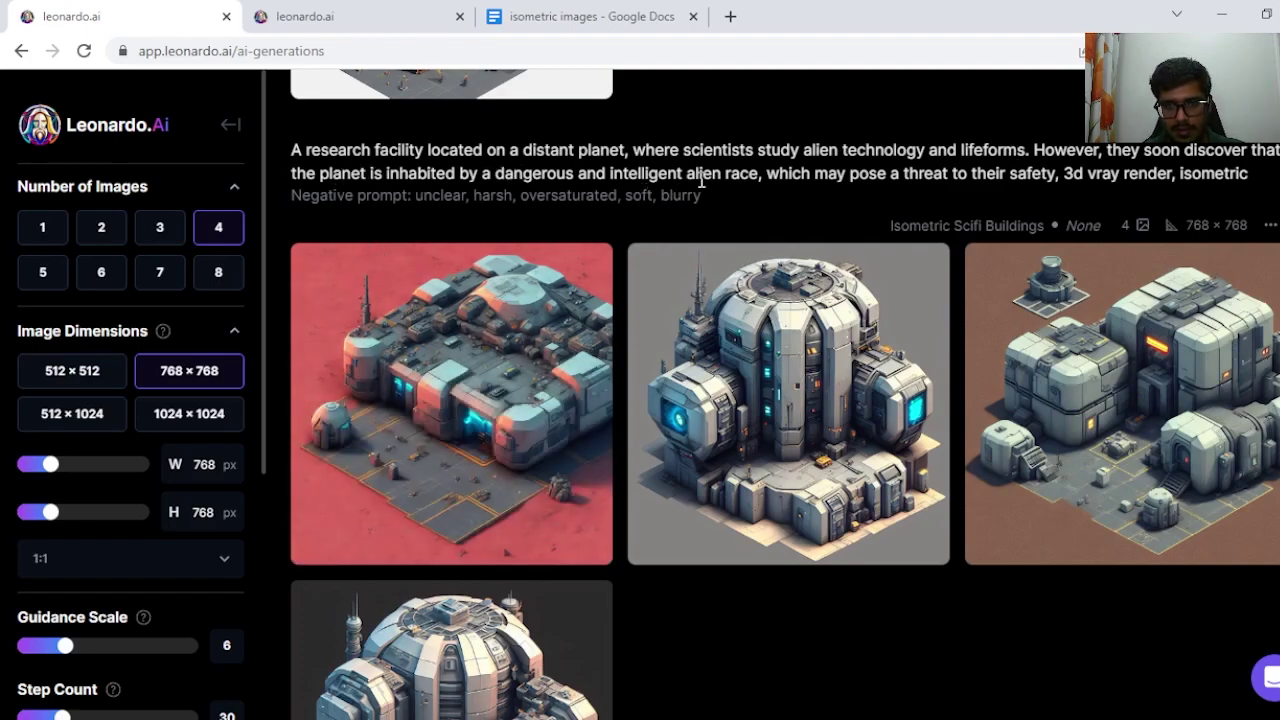
{"action": "scroll", "coordinate": [477, 283], "scroll_direction": "down", "scroll_amount": 1}
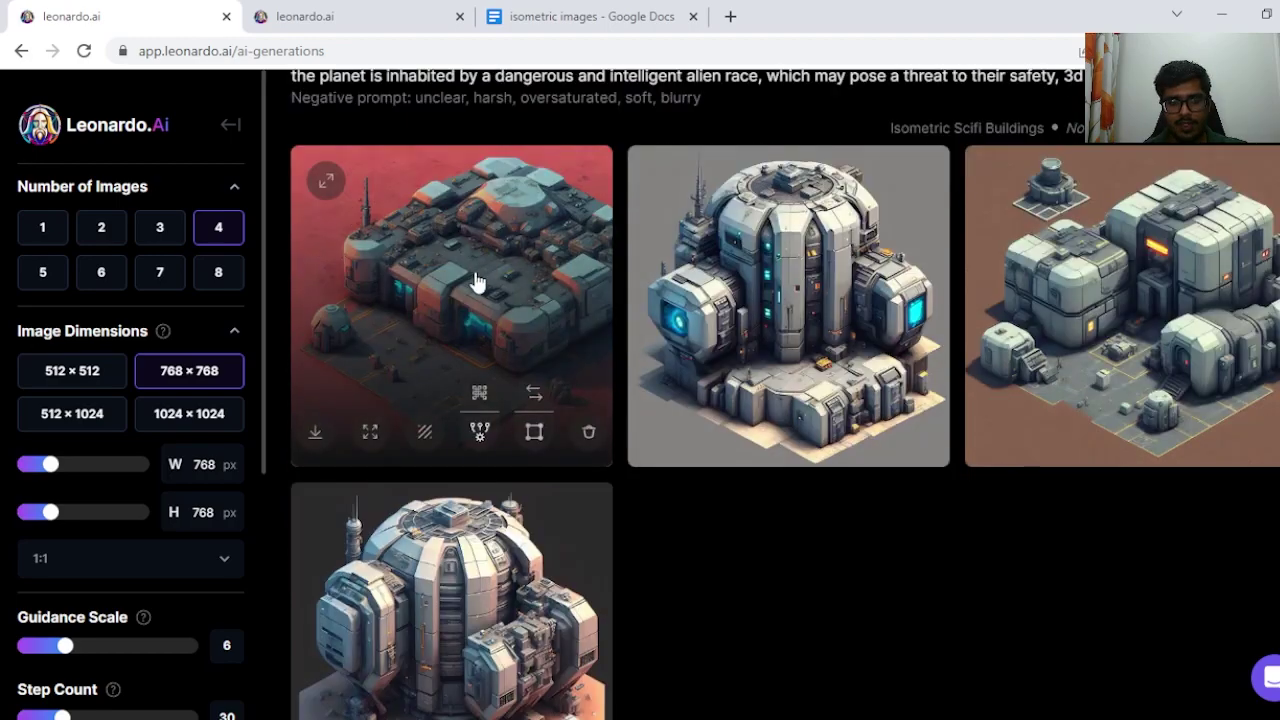
{"action": "left_click", "coordinate": [460, 286]}
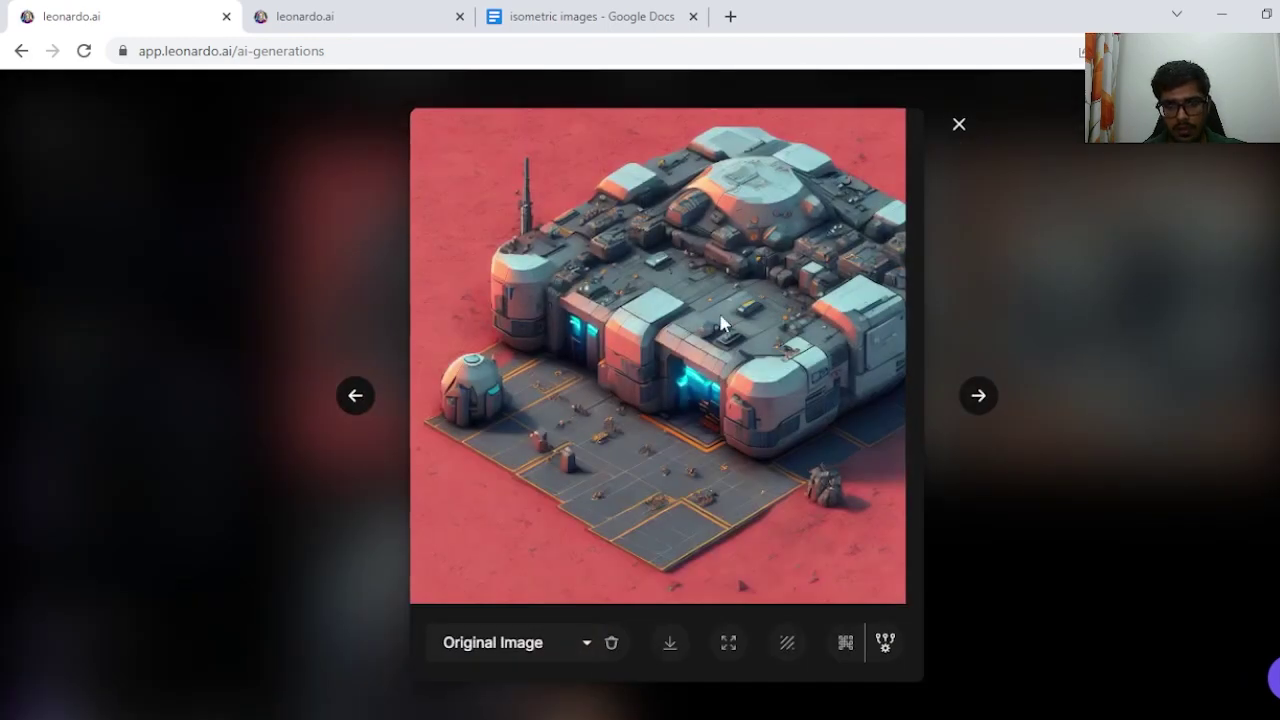
{"action": "left_click", "coordinate": [970, 125]}
- View the second and third research-facility images enlarged, then return to the gallery
{"action": "left_click", "coordinate": [829, 257]}
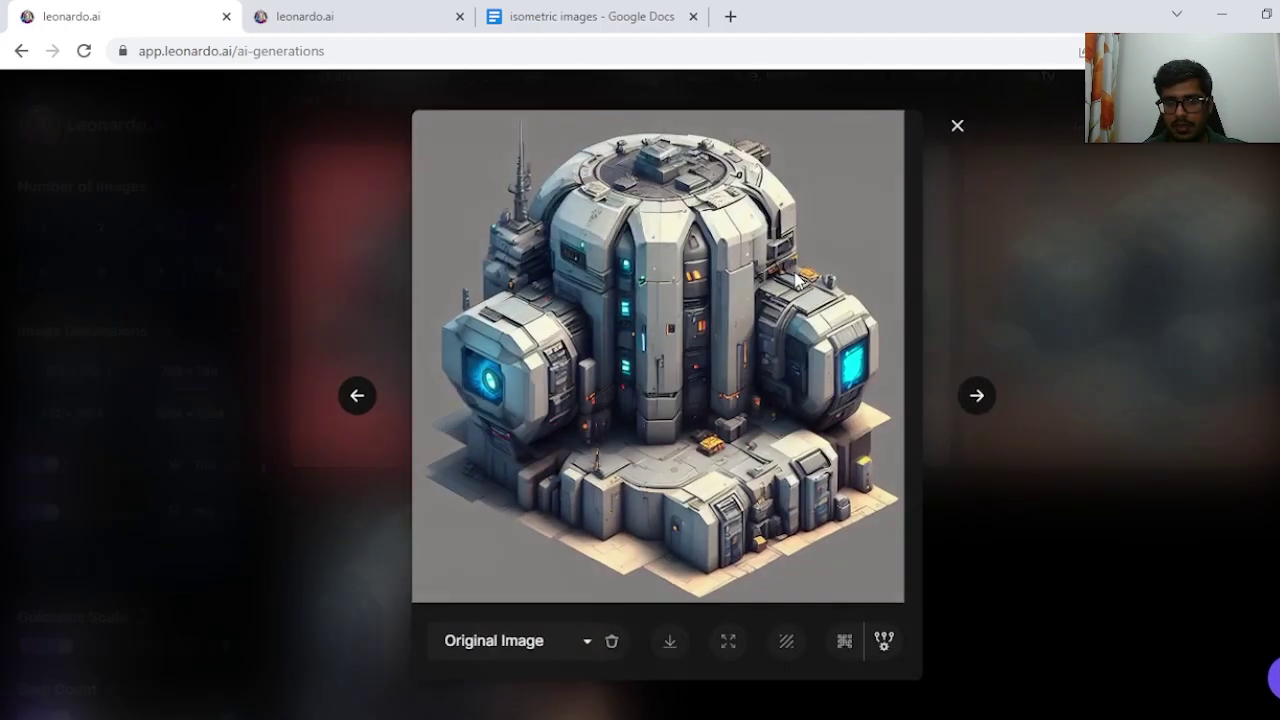
{"action": "left_click", "coordinate": [953, 120]}
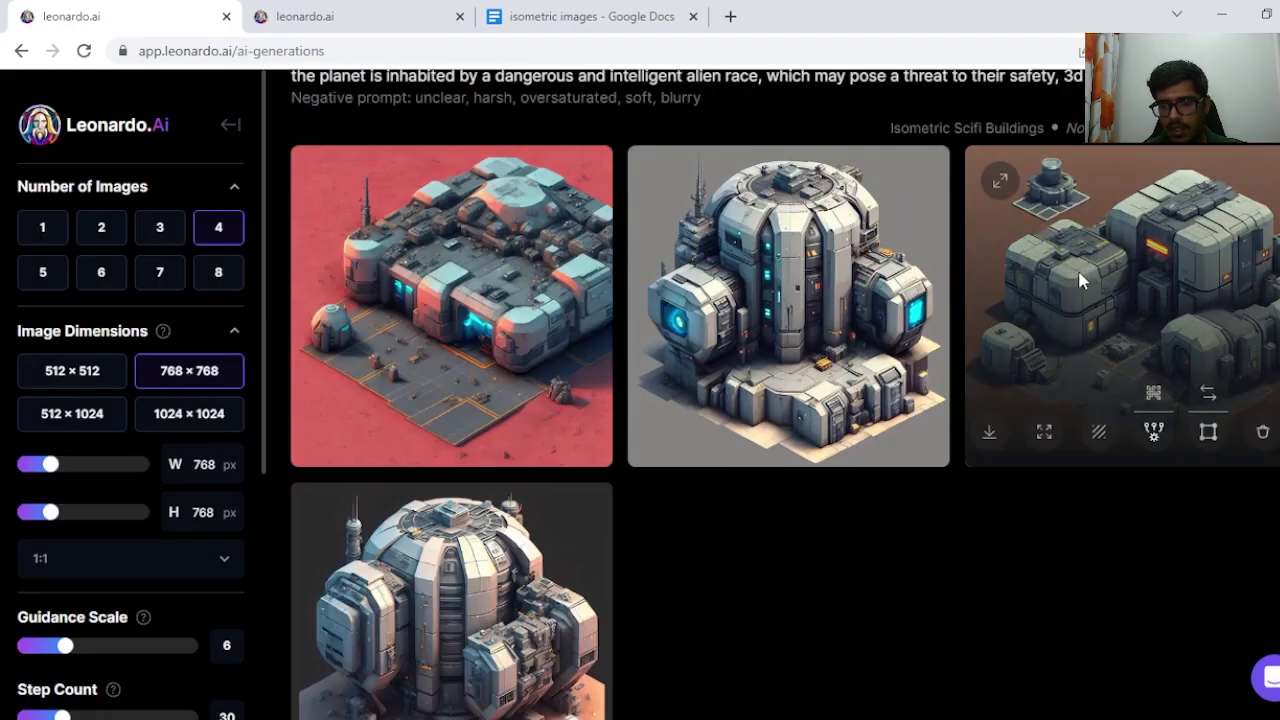
{"action": "left_click", "coordinate": [1080, 282]}
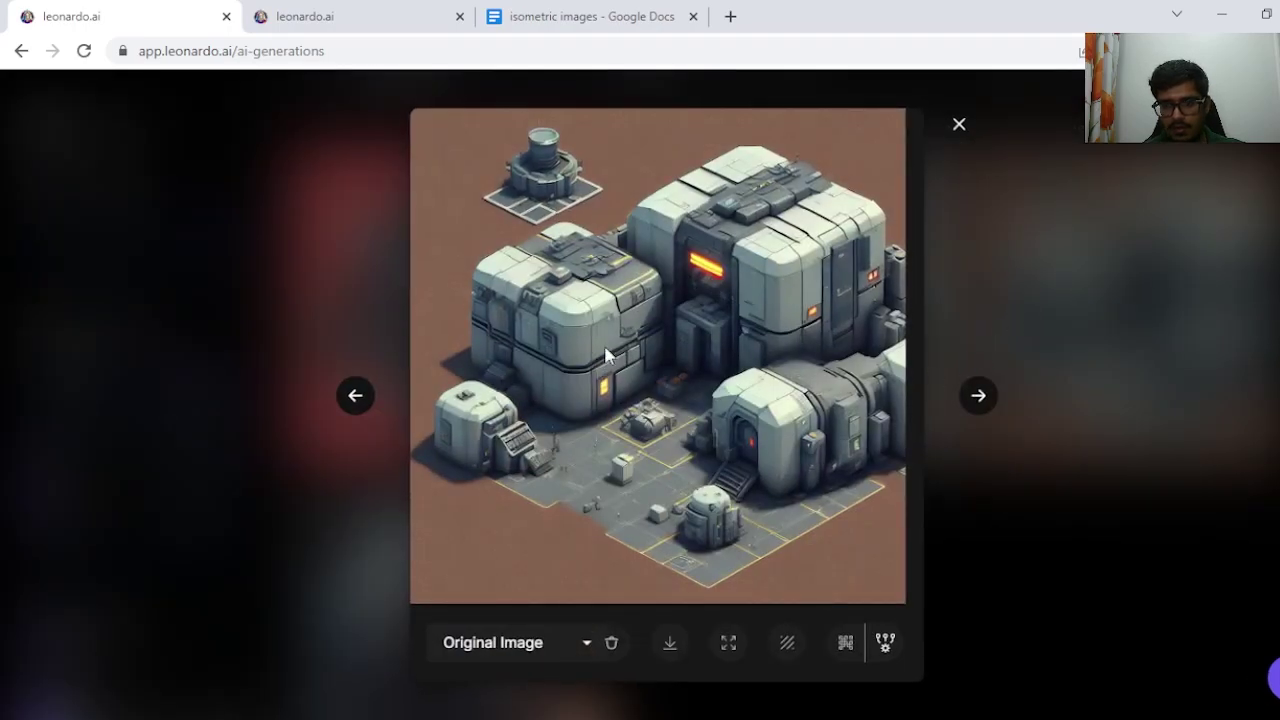
{"action": "left_click", "coordinate": [957, 128]}
{"action": "scroll", "coordinate": [708, 380], "scroll_direction": "down", "scroll_amount": 3}
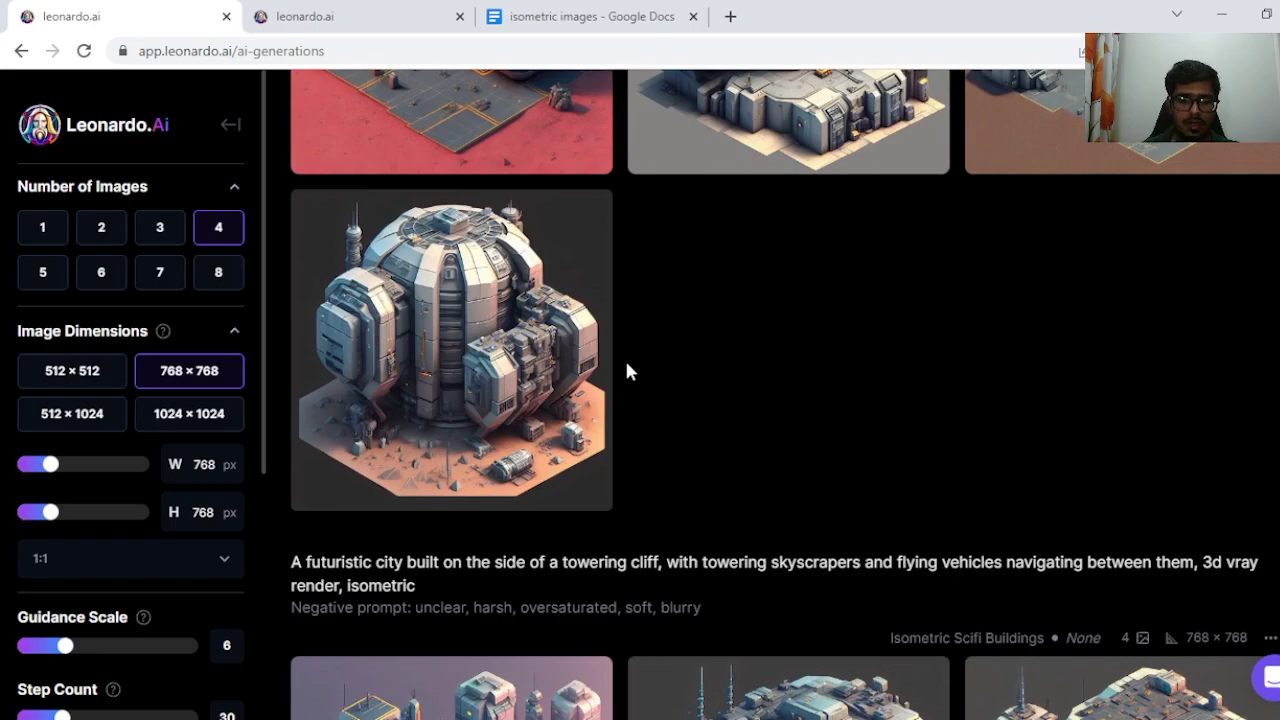
{"action": "mouse_move", "coordinate": [503, 285]}
{"action": "scroll", "coordinate": [503, 285], "scroll_direction": "up", "scroll_amount": 10}
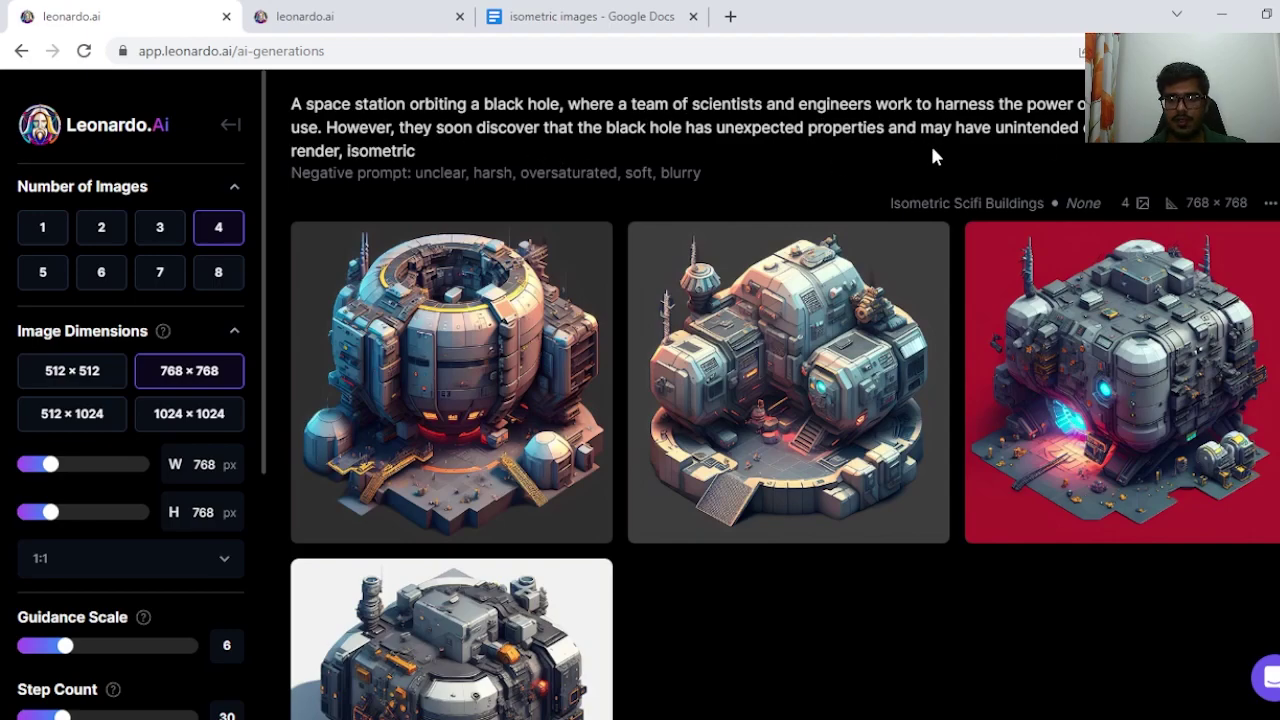
- Enlarge the red-background third space-station image, then close it with Esc
{"action": "scroll", "coordinate": [931, 151], "scroll_direction": "down", "scroll_amount": 1}
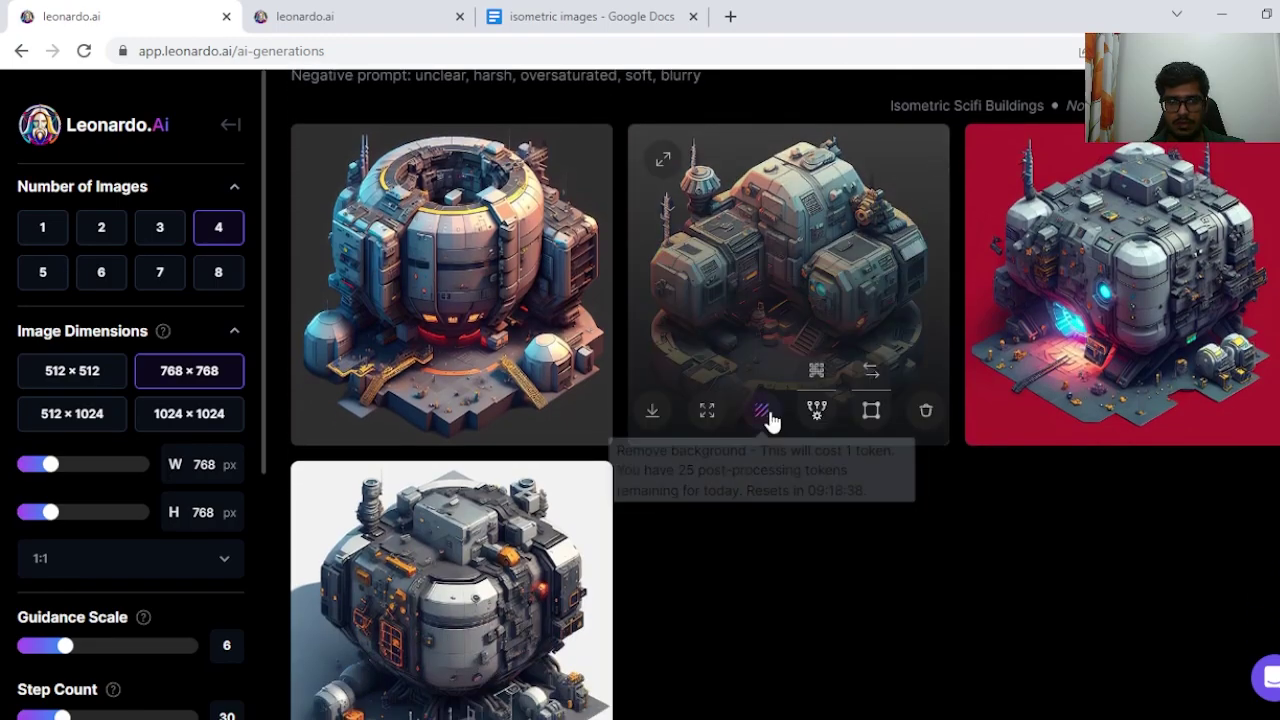
{"action": "scroll", "coordinate": [771, 377], "scroll_direction": "down", "scroll_amount": 2}
{"action": "scroll", "coordinate": [771, 377], "scroll_direction": "up", "scroll_amount": 3}
{"action": "scroll", "coordinate": [777, 400], "scroll_direction": "down", "scroll_amount": 1}
{"action": "left_click", "coordinate": [1050, 250]}
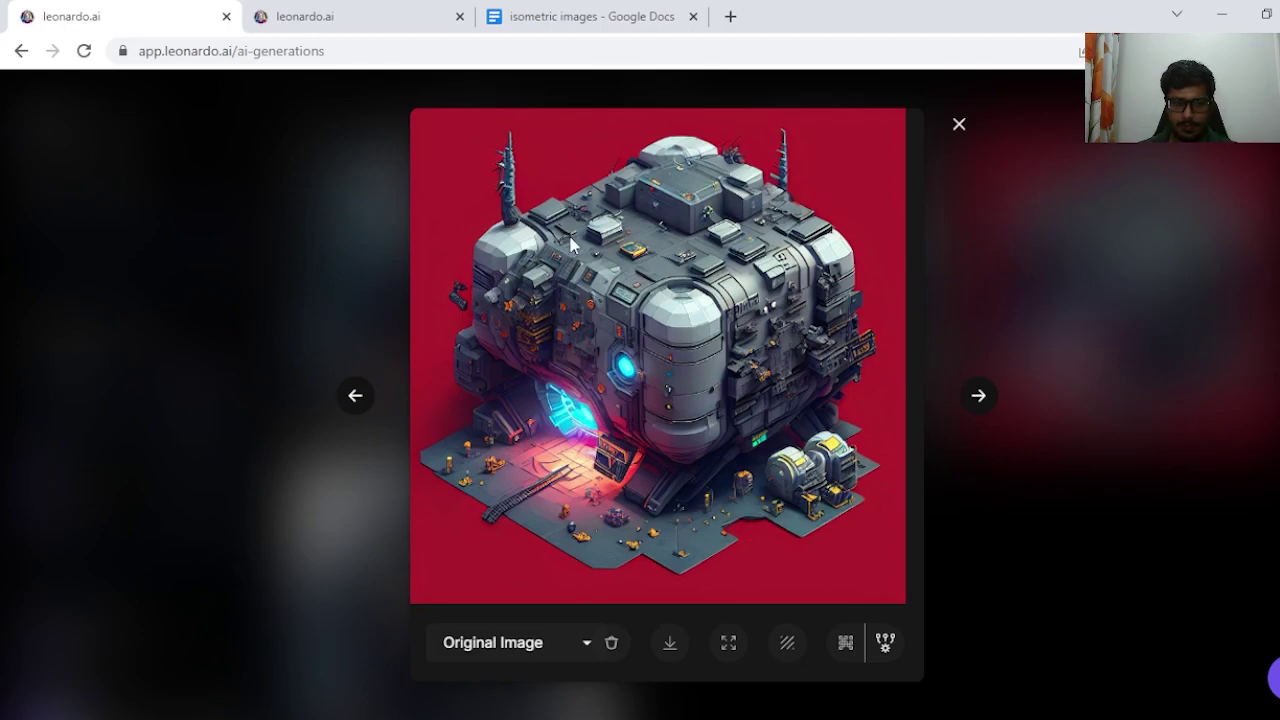
{"action": "key", "text": "Escape"}
- Enlarge the first black-hole station image, then close it and move on to the underground-world set
{"action": "scroll", "coordinate": [600, 320], "scroll_direction": "down", "scroll_amount": 1}
{"action": "scroll", "coordinate": [613, 390], "scroll_direction": "up", "scroll_amount": 2}
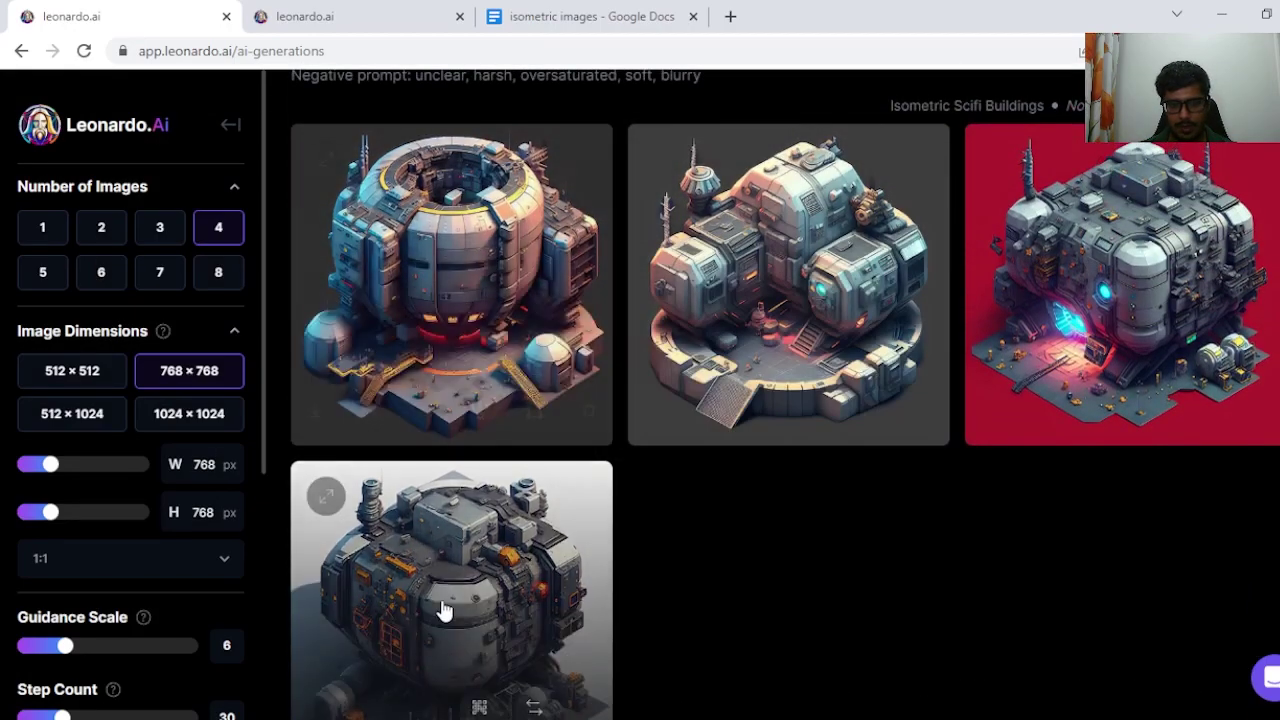
{"action": "left_click", "coordinate": [455, 217]}
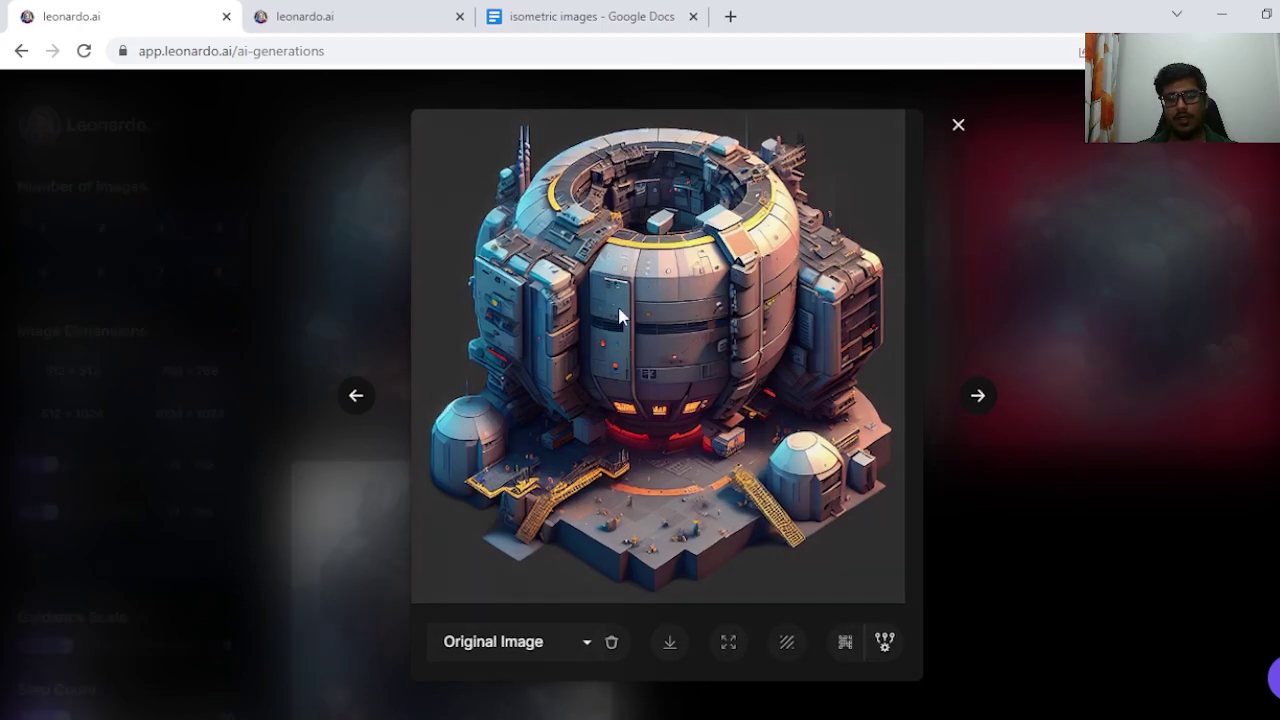
{"action": "key", "text": "Escape"}
{"action": "scroll", "coordinate": [669, 351], "scroll_direction": "down", "scroll_amount": 10}
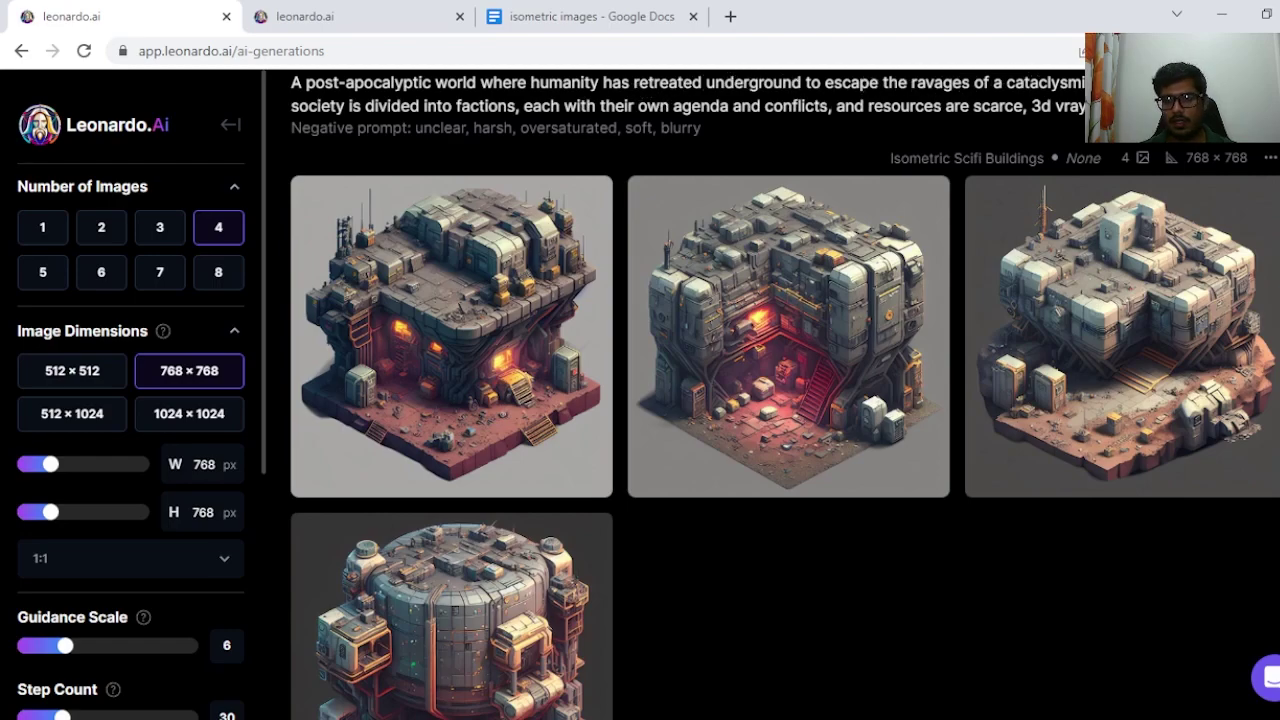
- View the first three post-apocalyptic underground images enlarged, one after another
{"action": "left_click", "coordinate": [540, 360]}
{"action": "key", "text": "Escape"}
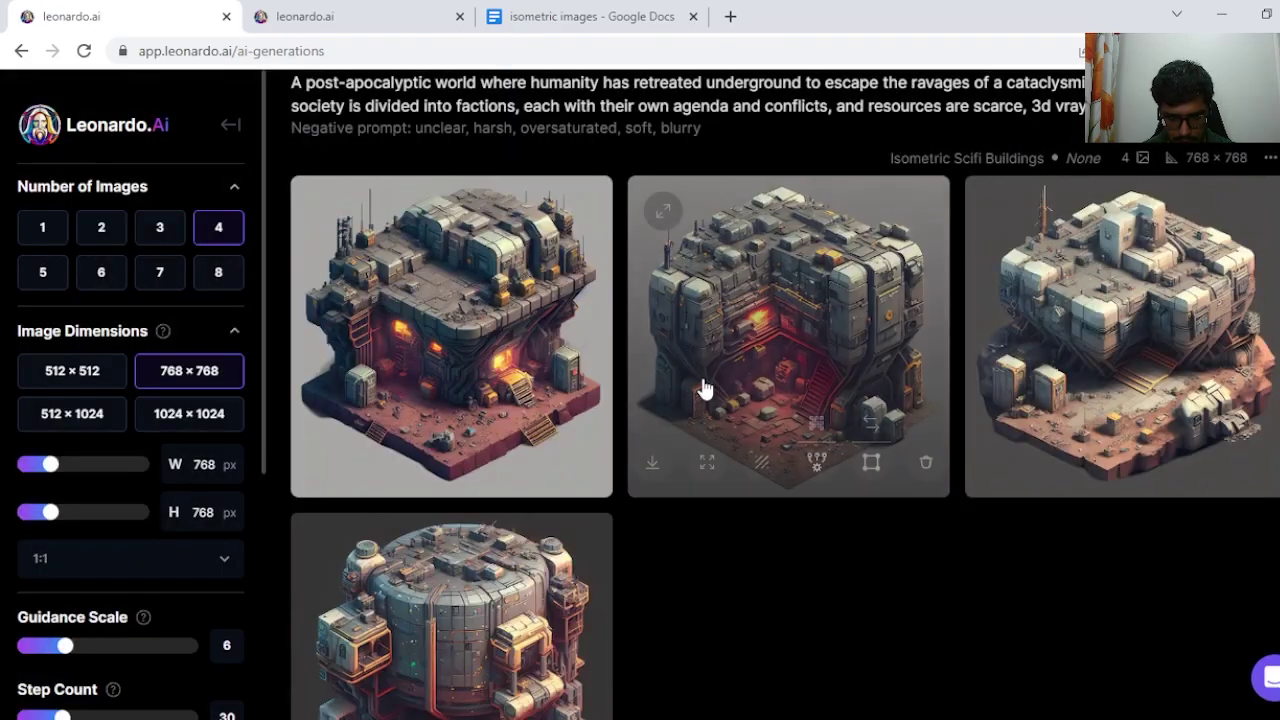
{"action": "left_click", "coordinate": [806, 297]}
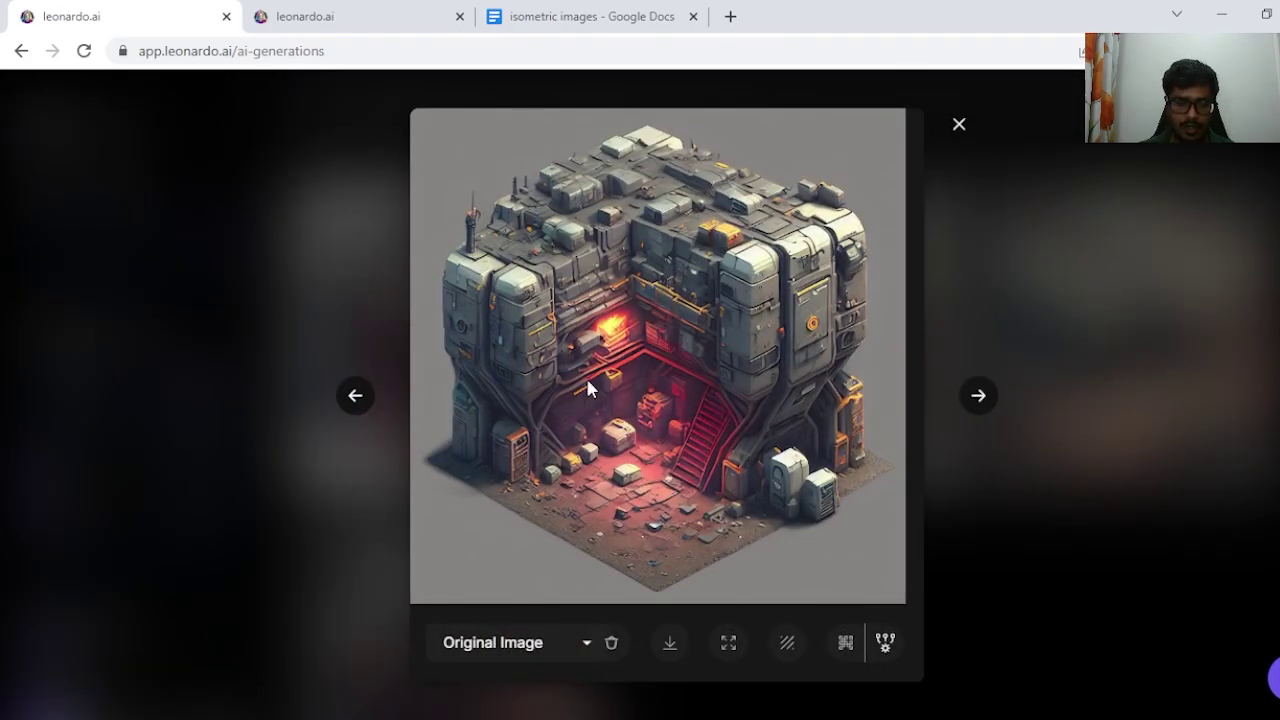
{"action": "key", "text": "Escape"}
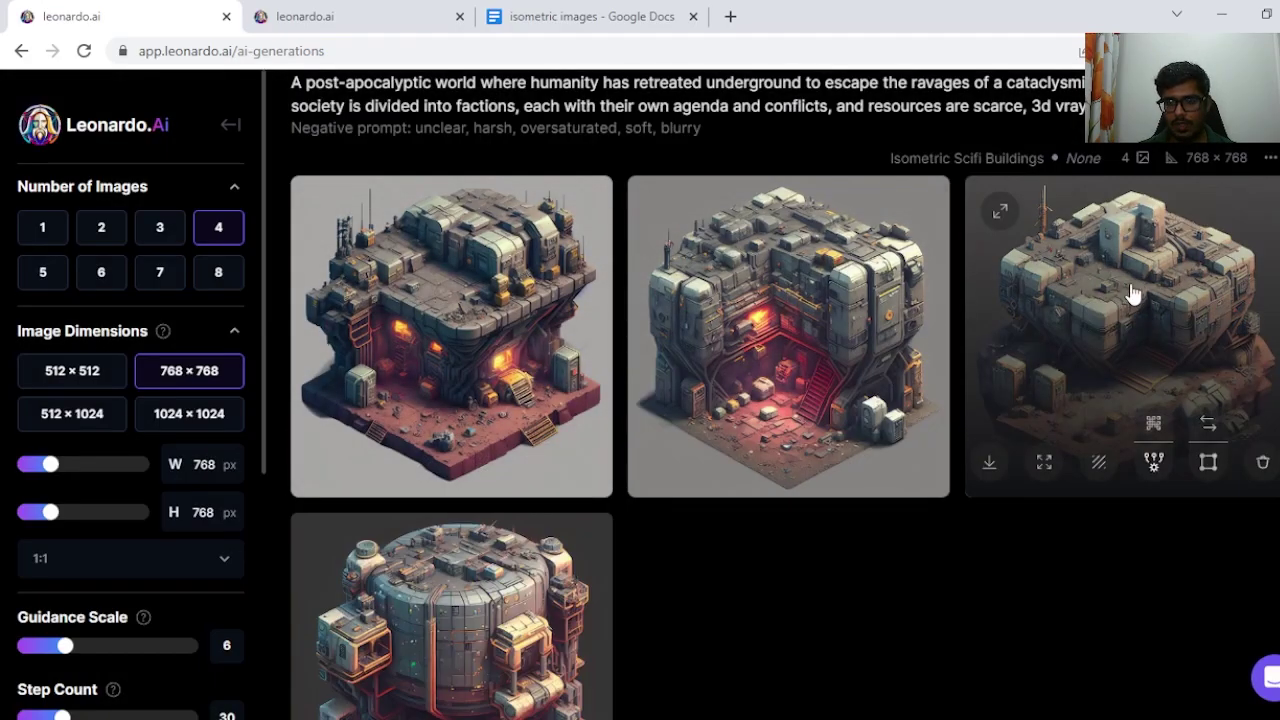
{"action": "left_click", "coordinate": [1133, 293]}
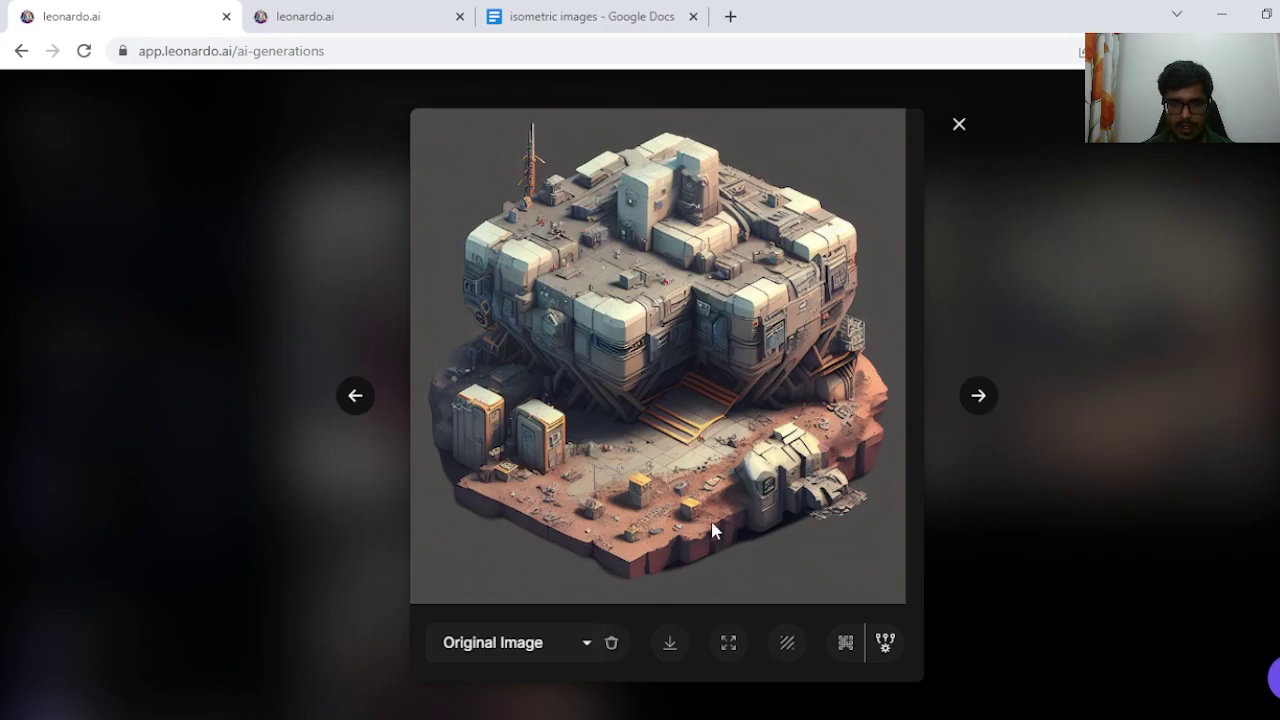
{"action": "key", "text": "Escape"}
- View the fourth, cylindrical building image enlarged, then scroll up to the distant-planet colony images
{"action": "left_click", "coordinate": [505, 520]}
{"action": "key", "text": "Escape"}
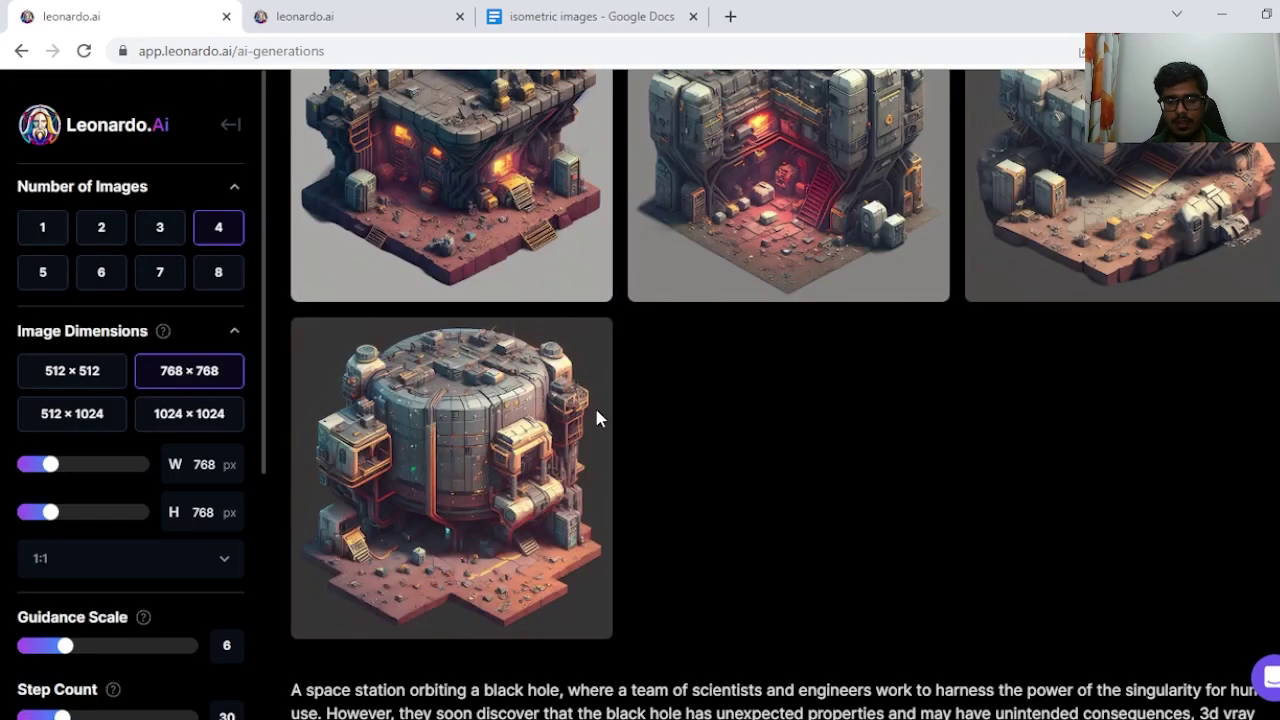
{"action": "scroll", "coordinate": [742, 533], "scroll_direction": "up", "scroll_amount": 6}
{"action": "scroll", "coordinate": [742, 533], "scroll_direction": "up", "scroll_amount": 5}
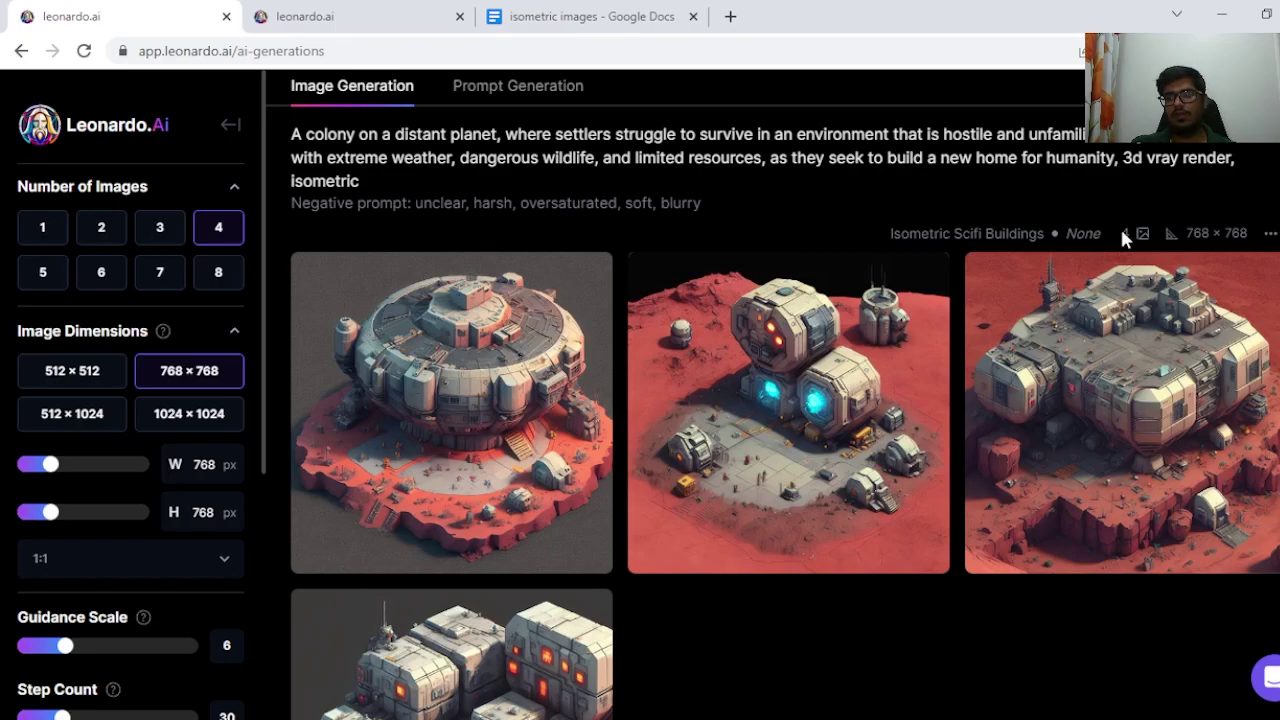
- Enlarge the second and third distant-planet colony images for a first look
{"action": "scroll", "coordinate": [1120, 226], "scroll_direction": "down", "scroll_amount": 1}
{"action": "left_click", "coordinate": [886, 314]}
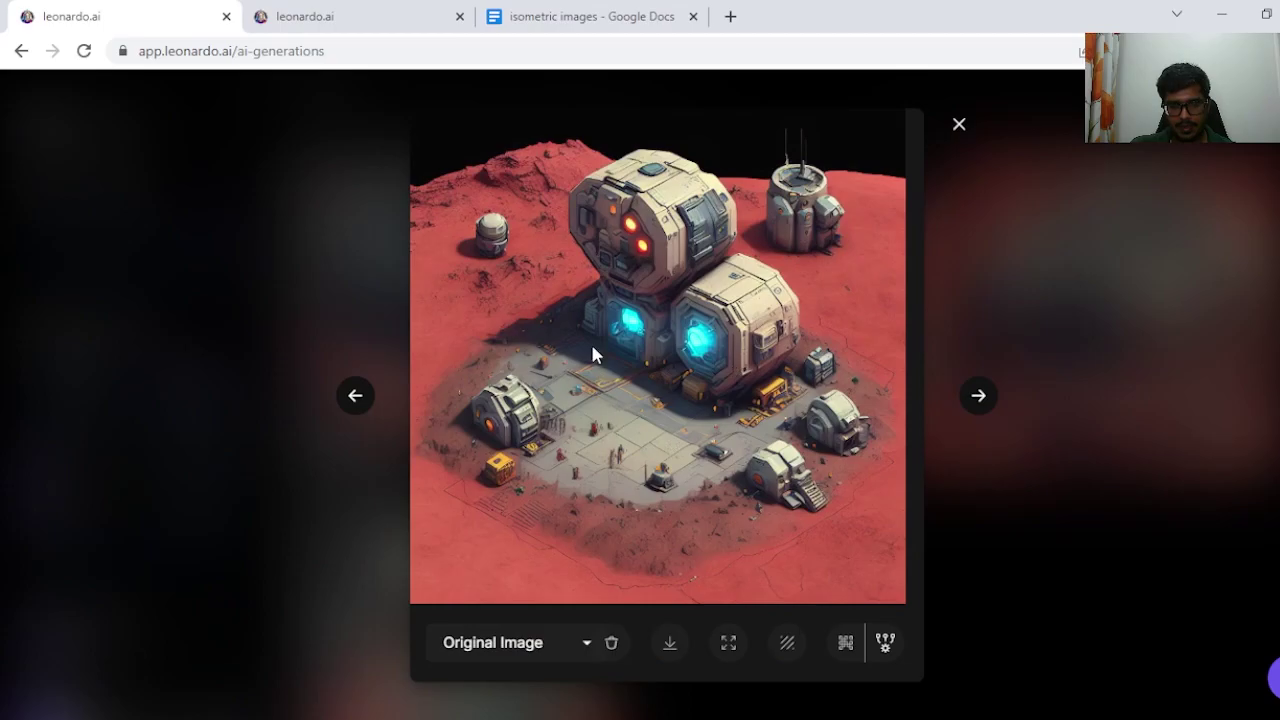
{"action": "left_click", "coordinate": [1012, 280]}
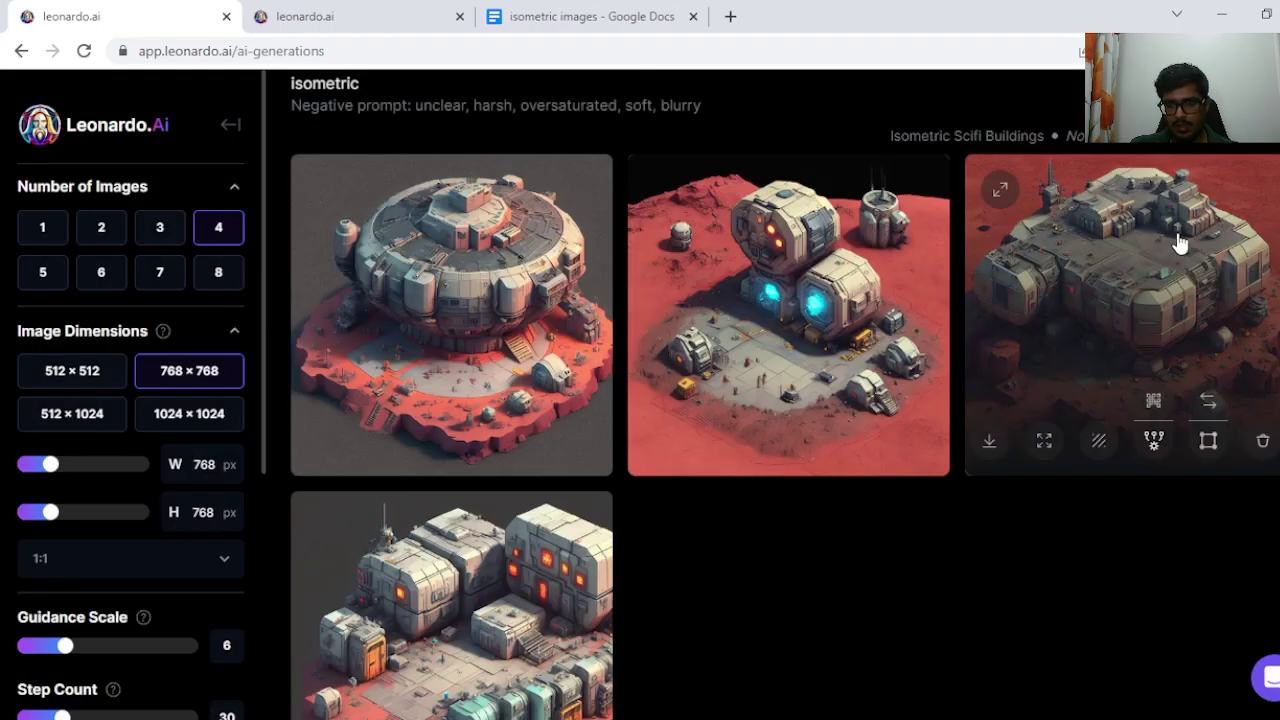
{"action": "left_click", "coordinate": [1174, 238]}
{"action": "left_click", "coordinate": [1174, 244]}
- Re-inspect the second and third colony images enlarged, then scroll up to the colony prompt fields
{"action": "left_click", "coordinate": [726, 342]}
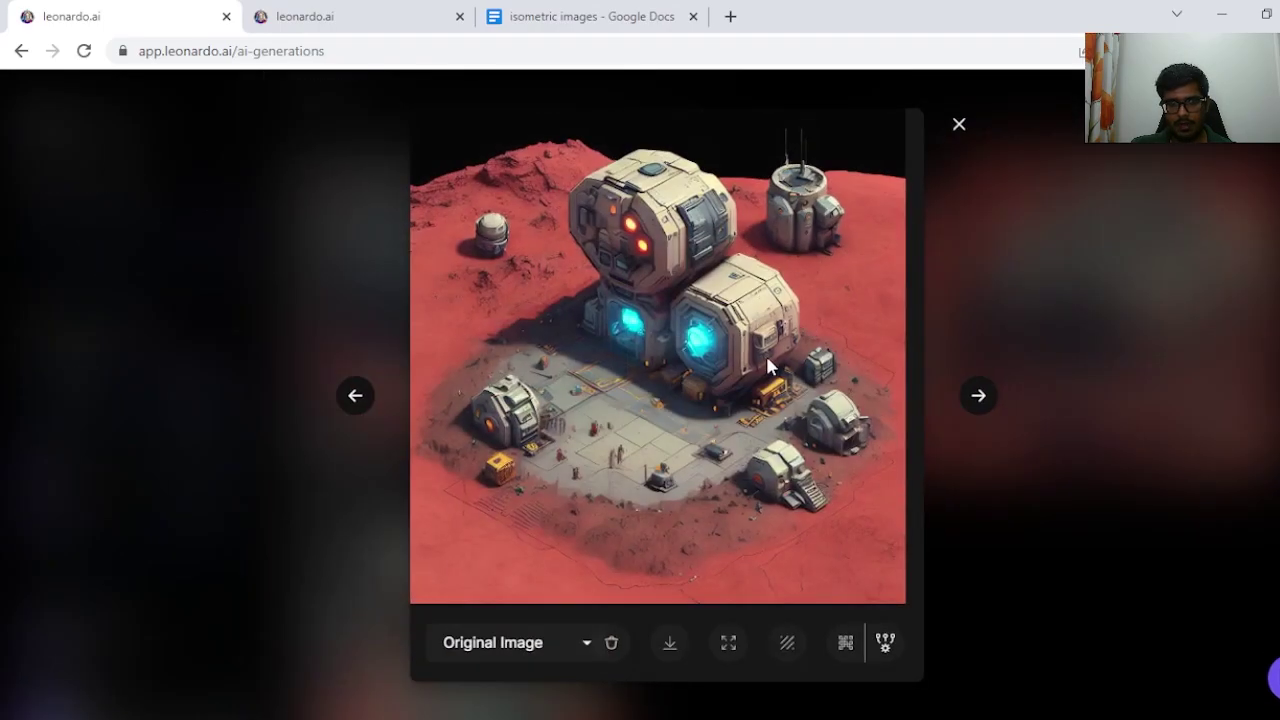
{"action": "left_click", "coordinate": [309, 320]}
{"action": "left_click", "coordinate": [972, 428]}
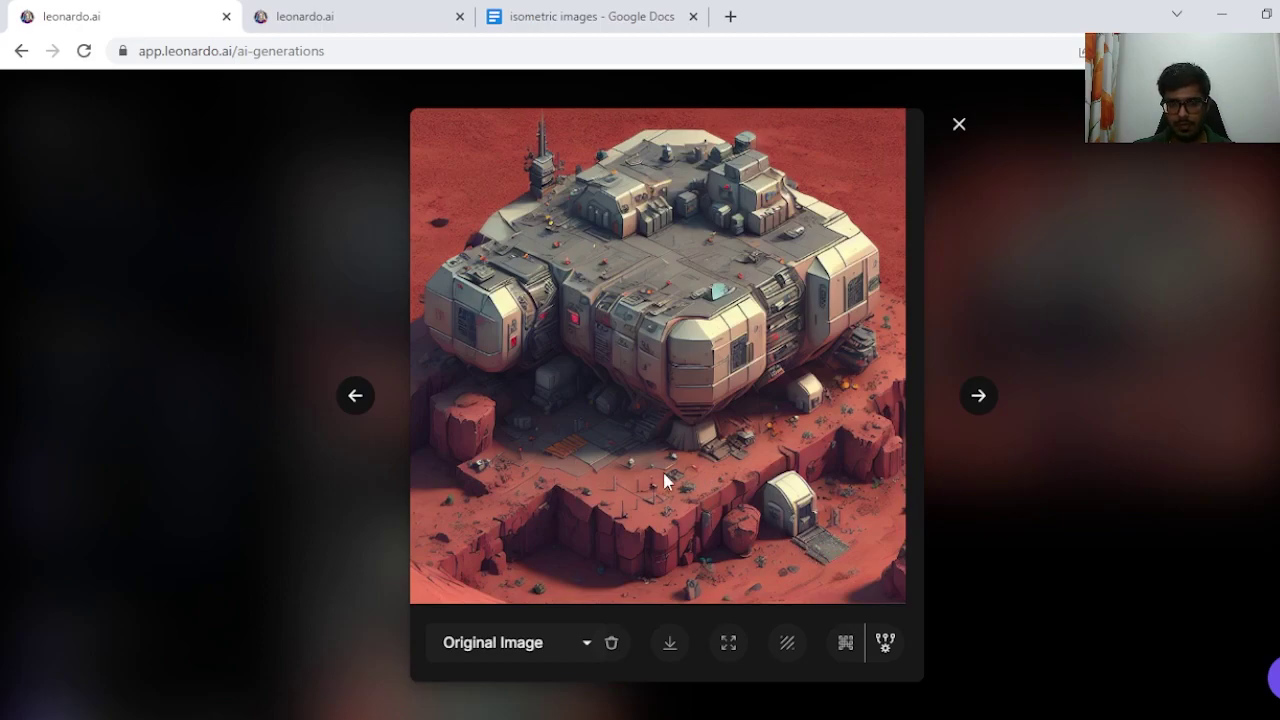
{"action": "key", "text": "Escape"}
{"action": "scroll", "coordinate": [697, 287], "scroll_direction": "up", "scroll_amount": 5}
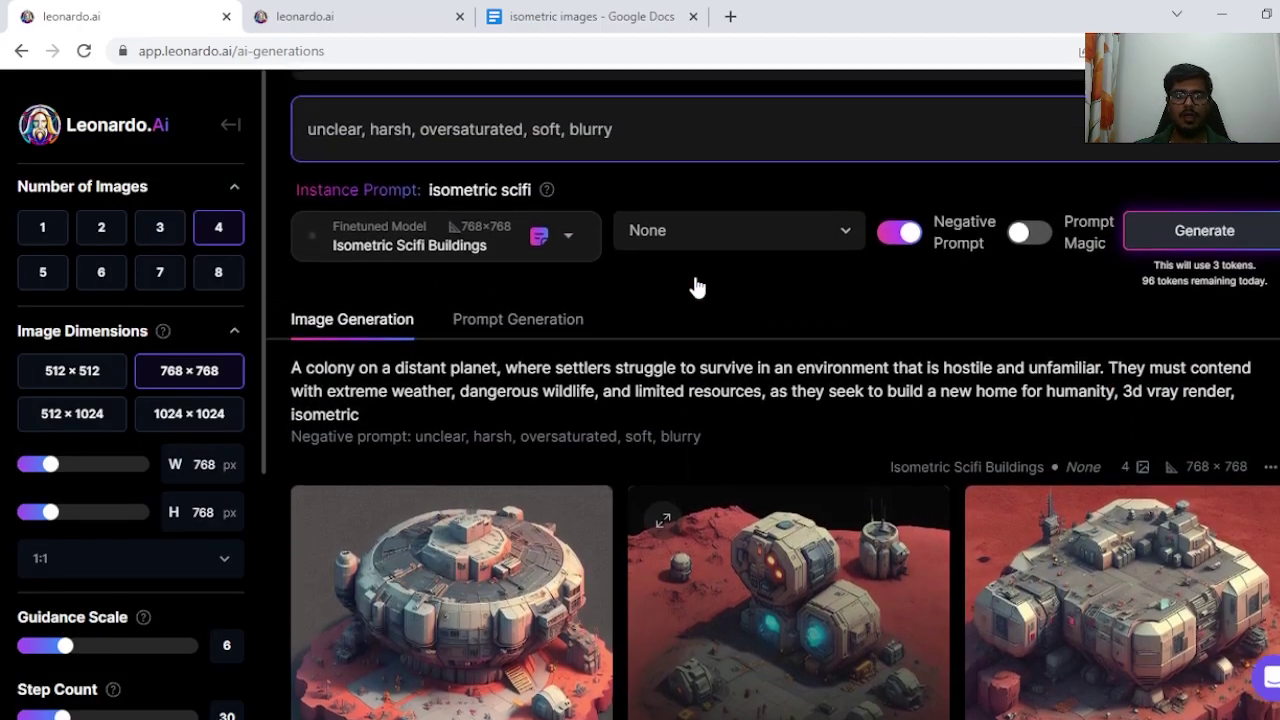